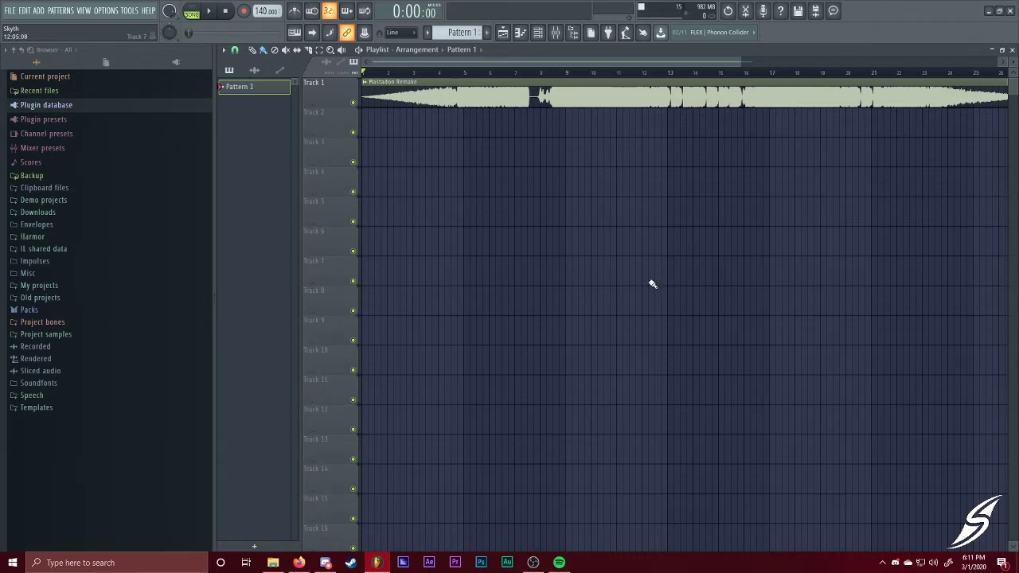
Switch to Spotify, dismiss the advertisement and look through the artist page's latest release, popular songs and singles
click(559, 562)
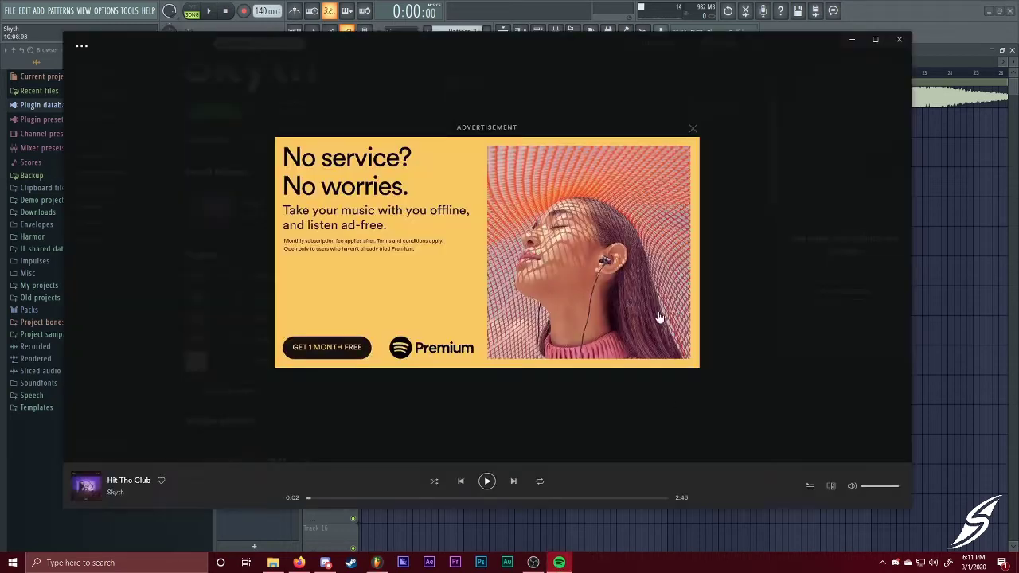
click(693, 130)
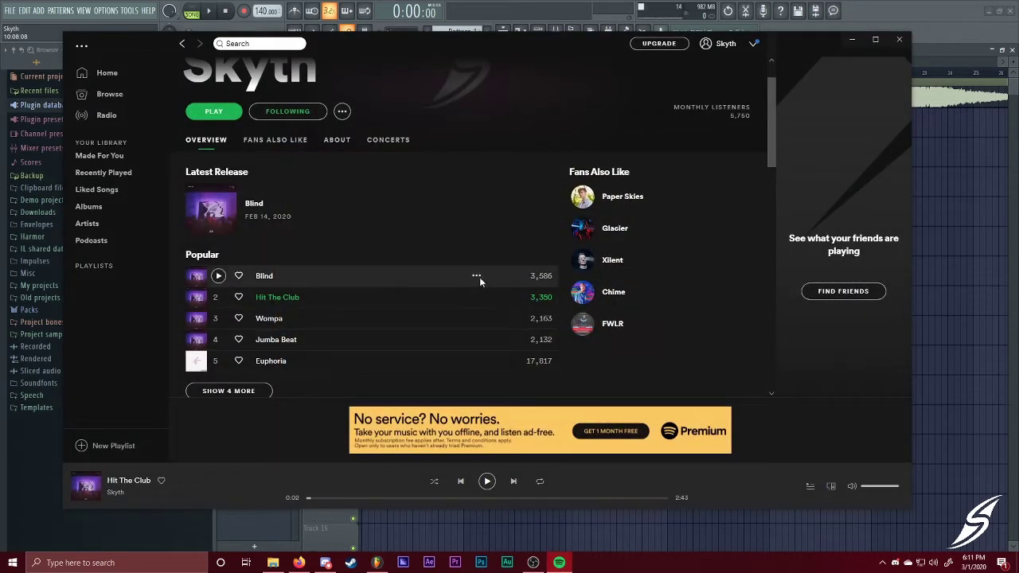
scroll(375, 282, down, 3)
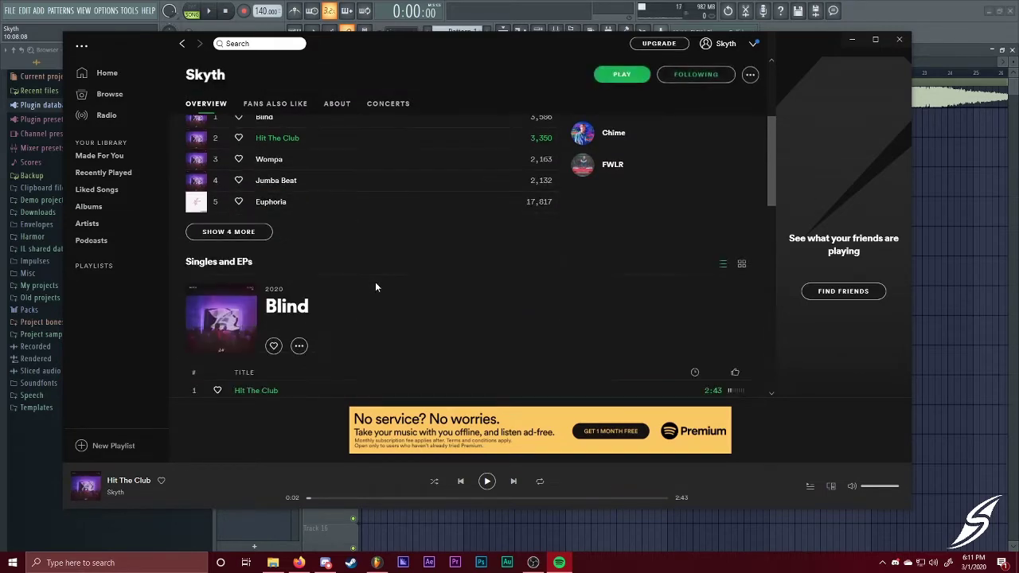
scroll(388, 284, up, 4)
scroll(458, 256, down, 3)
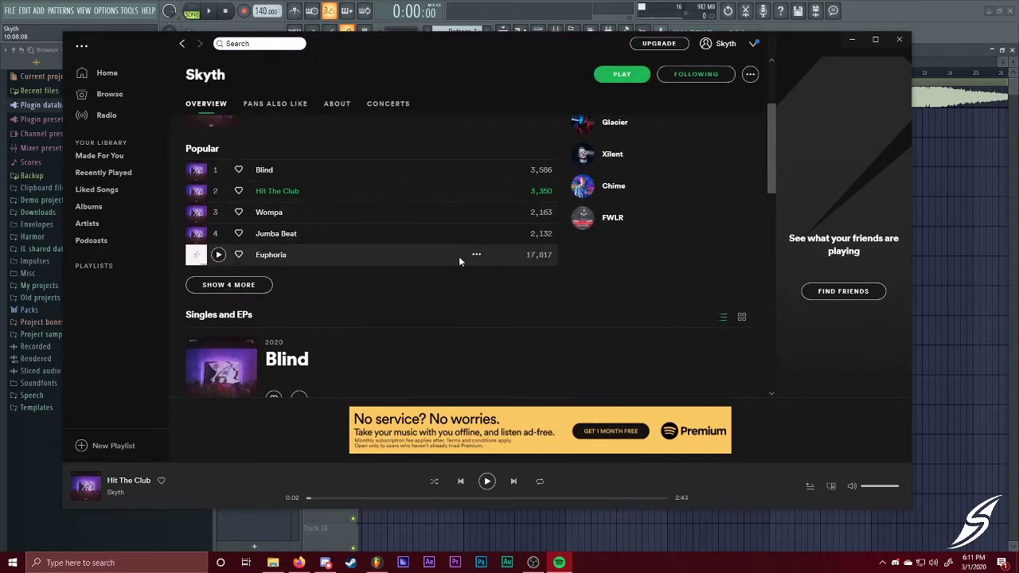
scroll(414, 262, down, 2)
scroll(406, 271, up, 2)
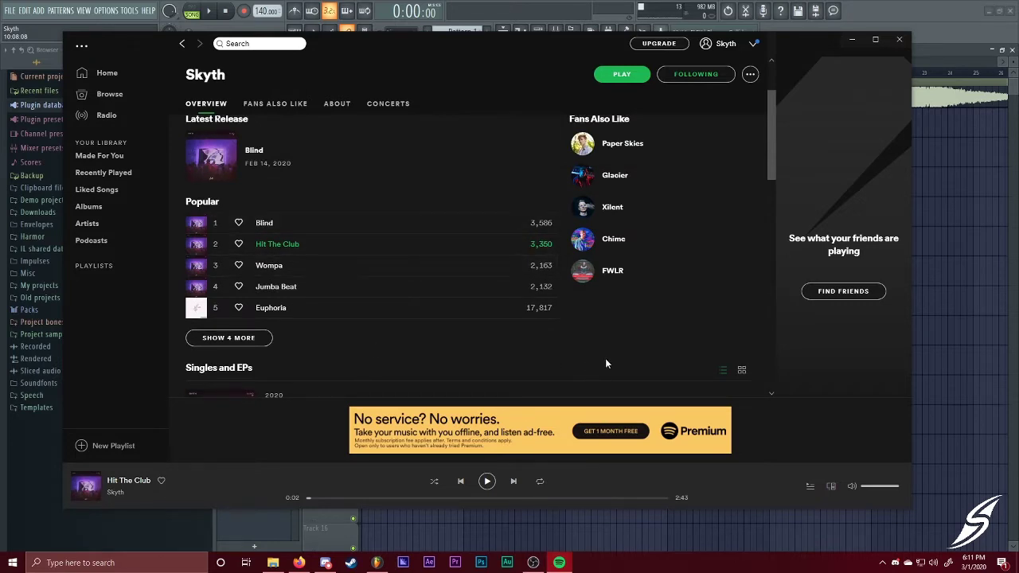
scroll(199, 371, up, 2)
scroll(262, 238, down, 3)
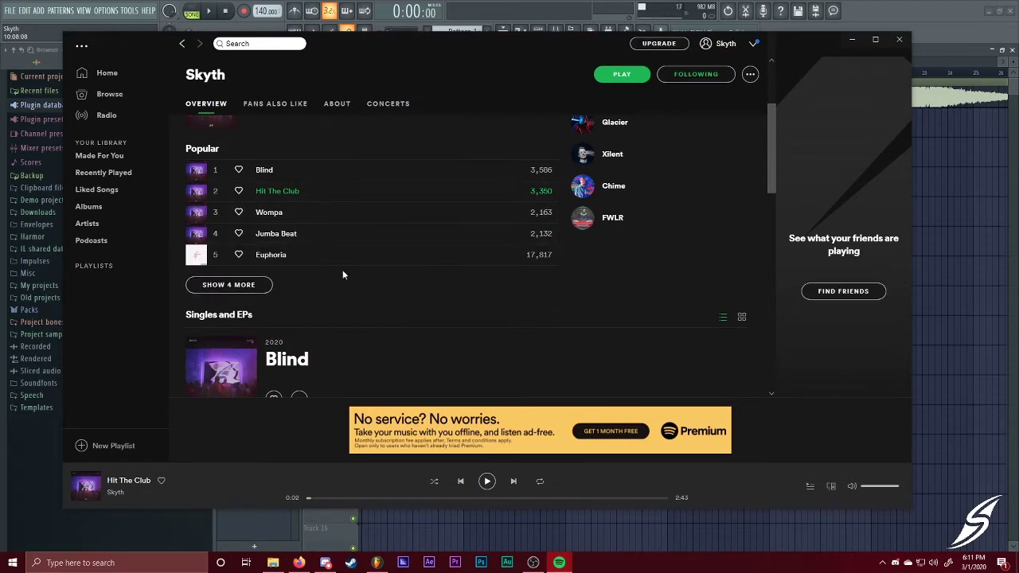
scroll(374, 328, up, 3)
scroll(339, 278, down, 3)
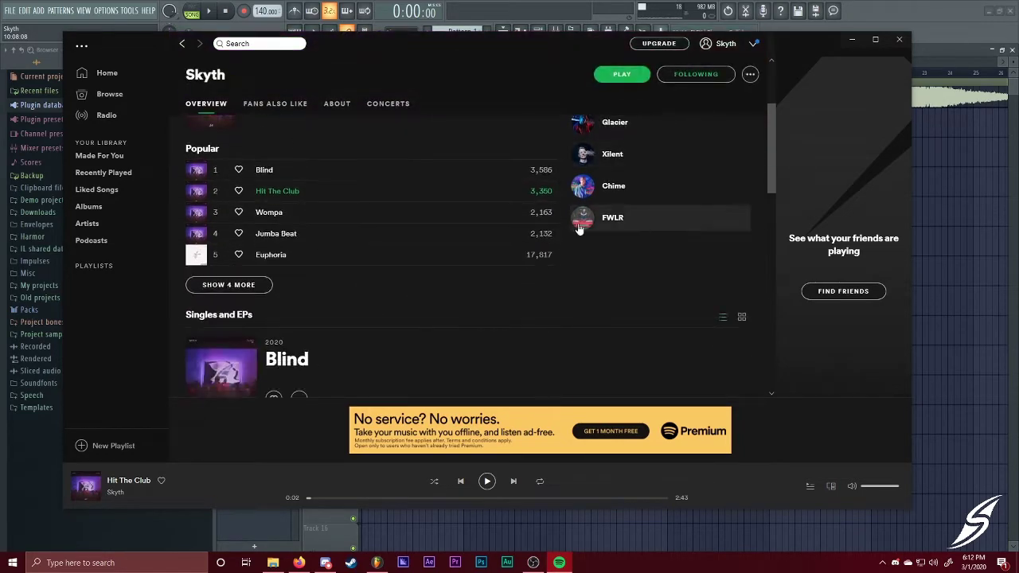
scroll(579, 229, up, 2)
scroll(303, 291, up, 1)
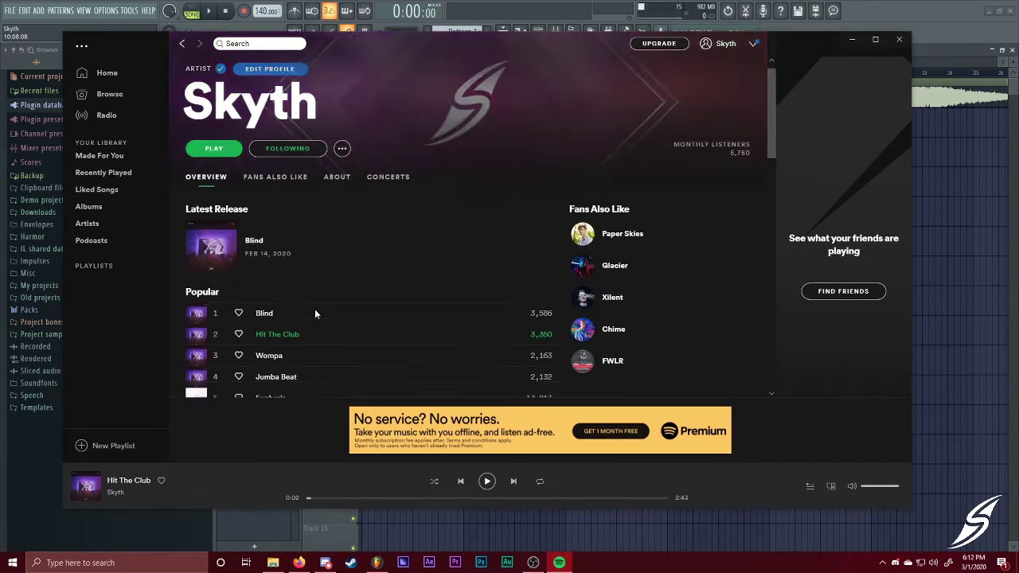
Switch to the Patreon page in Firefox and review the Supporter, UwU and OwO tiers and their benefits
scroll(312, 310, down, 1)
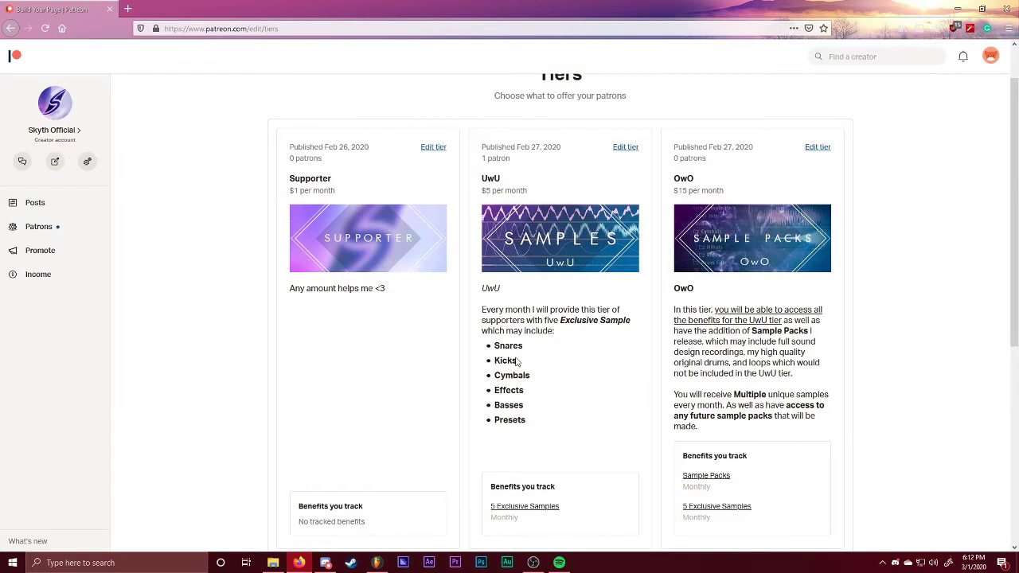
scroll(515, 360, up, 1)
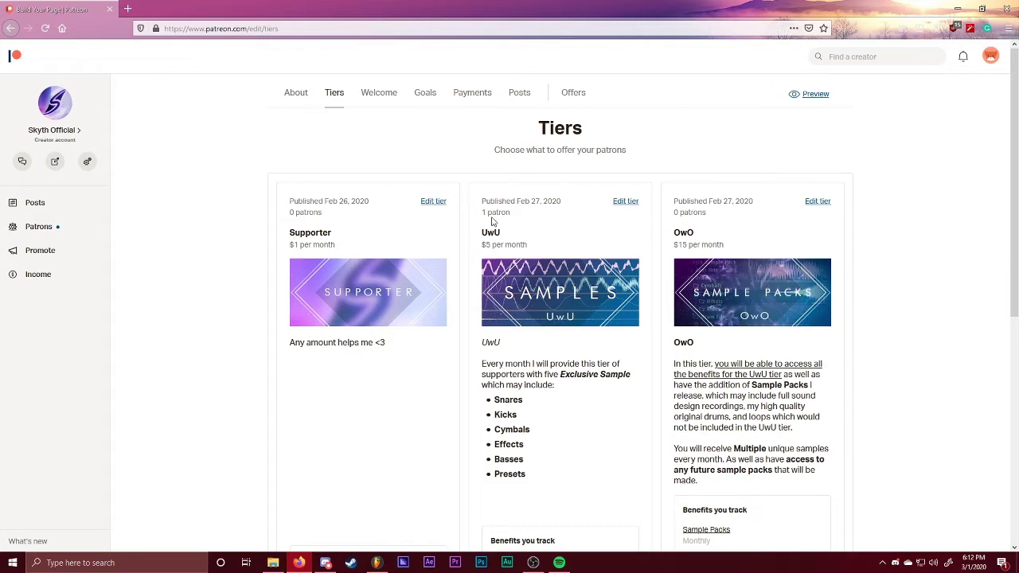
scroll(499, 231, down, 4)
scroll(532, 335, up, 3)
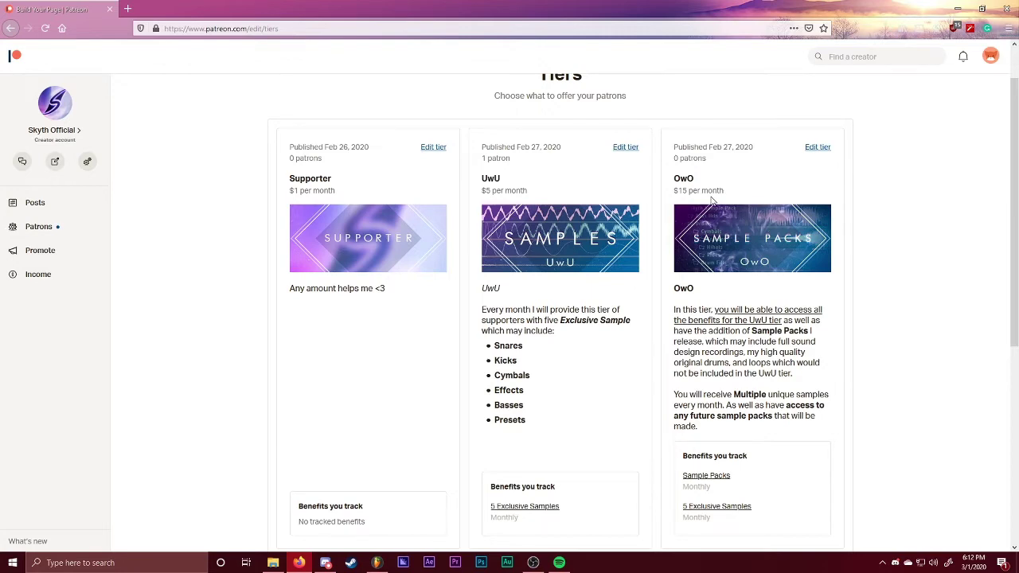
scroll(824, 250, down, 1)
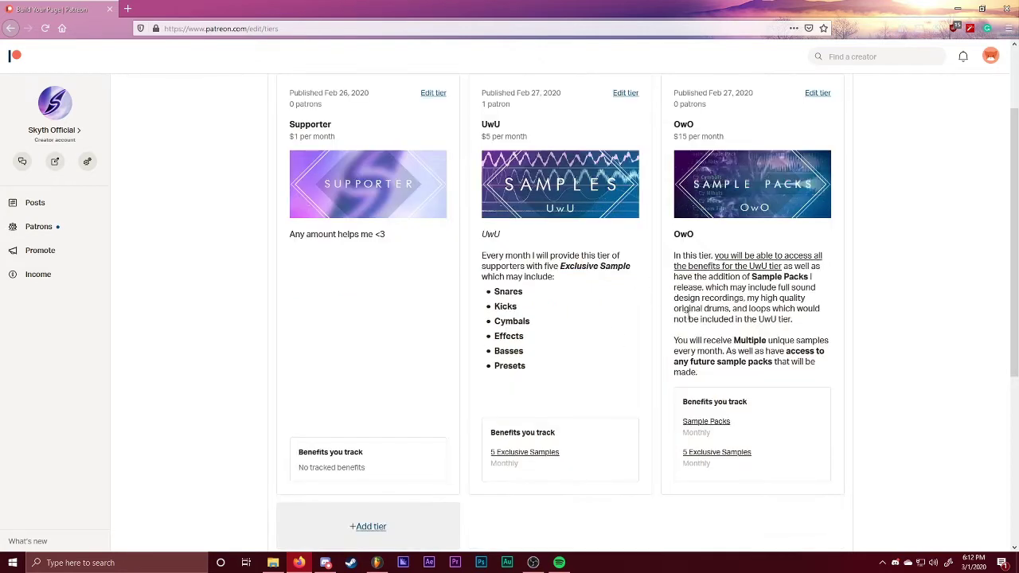
scroll(470, 171, up, 2)
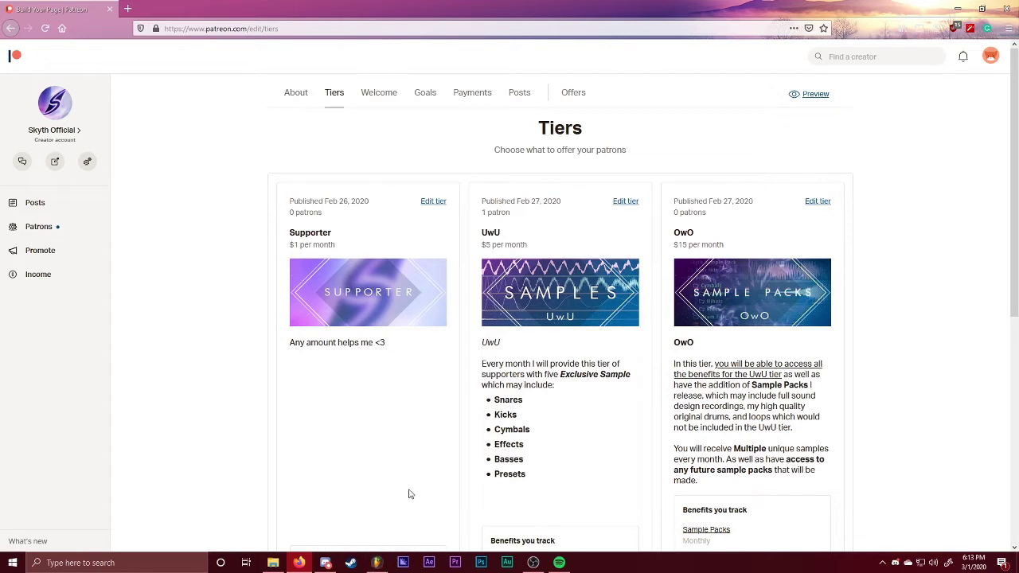
Bring up Discord, browse the server's announcements channel and put the Discord window away again
click(325, 562)
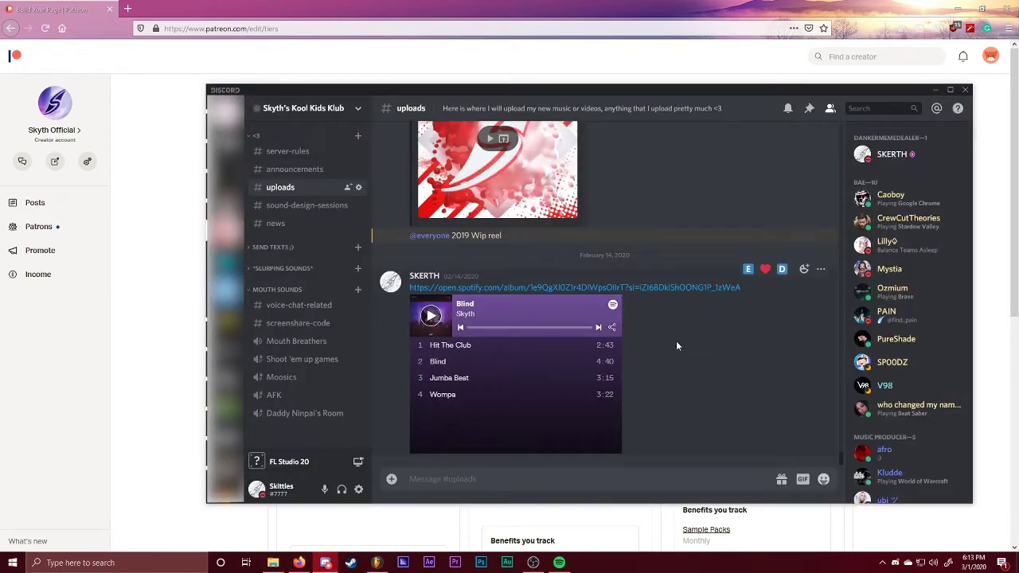
click(292, 172)
scroll(654, 346, up, 10)
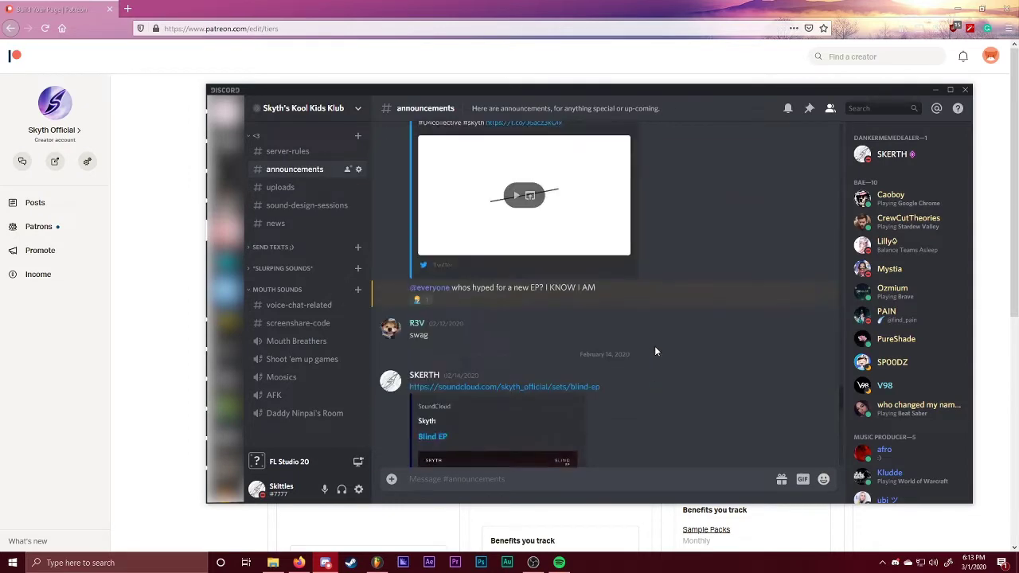
scroll(654, 345, down, 10)
click(325, 562)
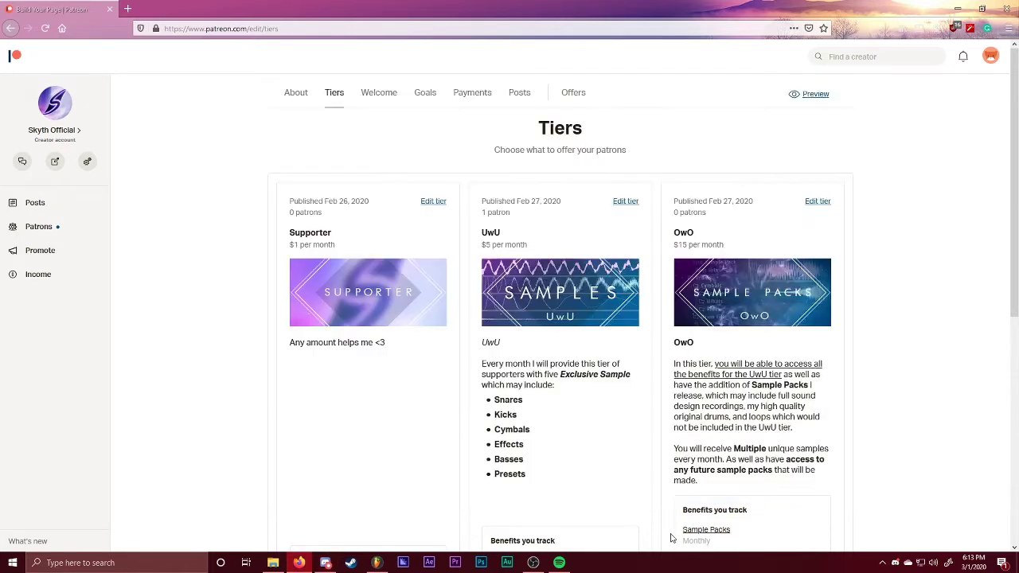
Switch to FL Studio and listen to the Mastadon Remake clip in the playlist from just after bar 21
click(376, 563)
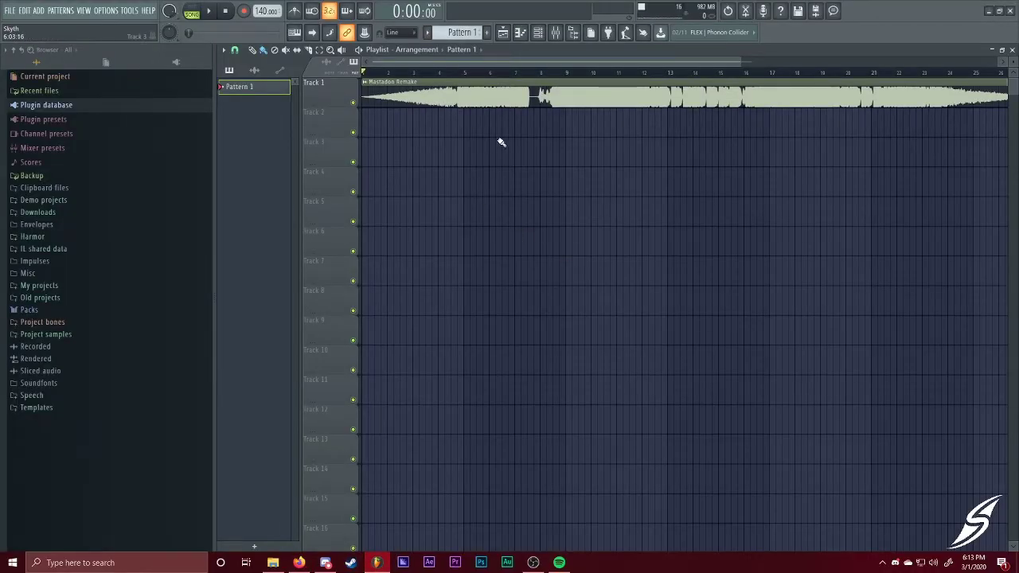
drag(677, 61, 820, 110)
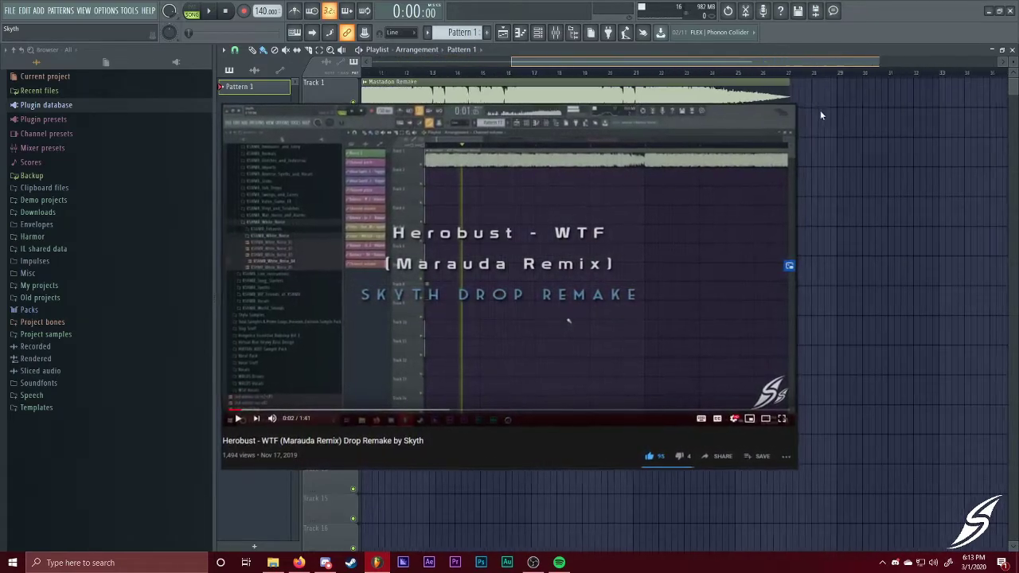
scroll(702, 211, up, 8)
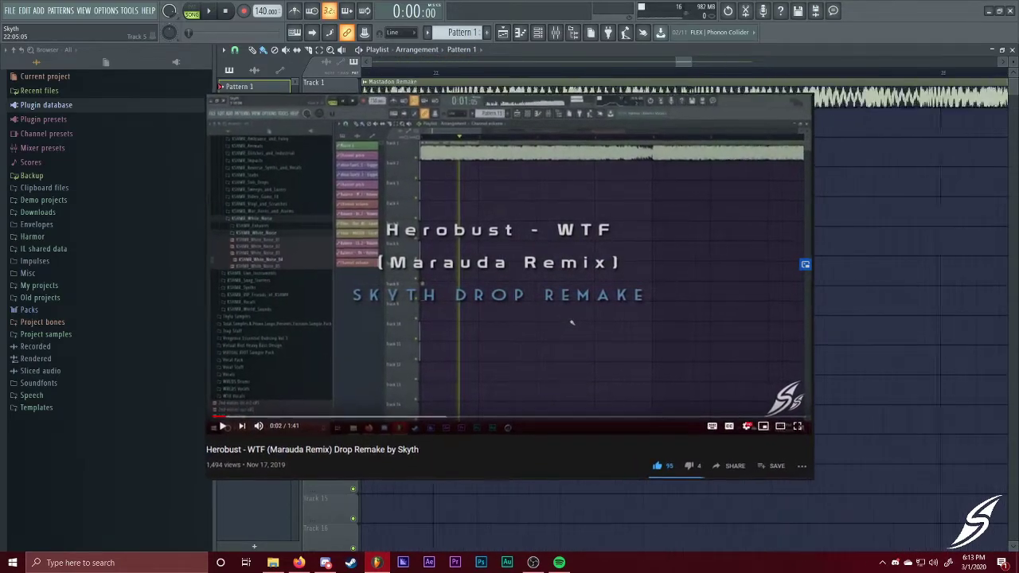
scroll(568, 211, down, 3)
click(535, 73)
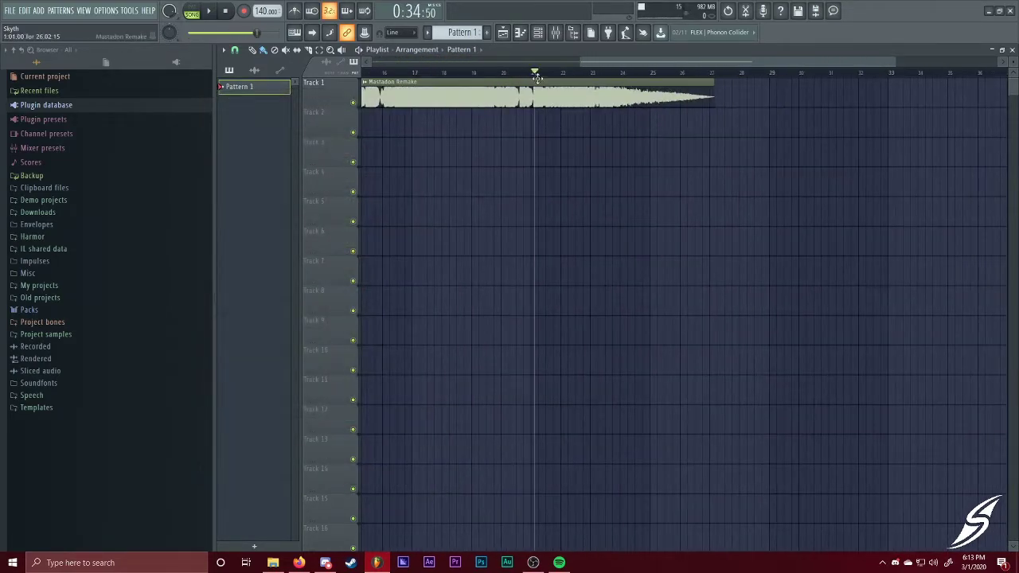
scroll(486, 239, up, 2)
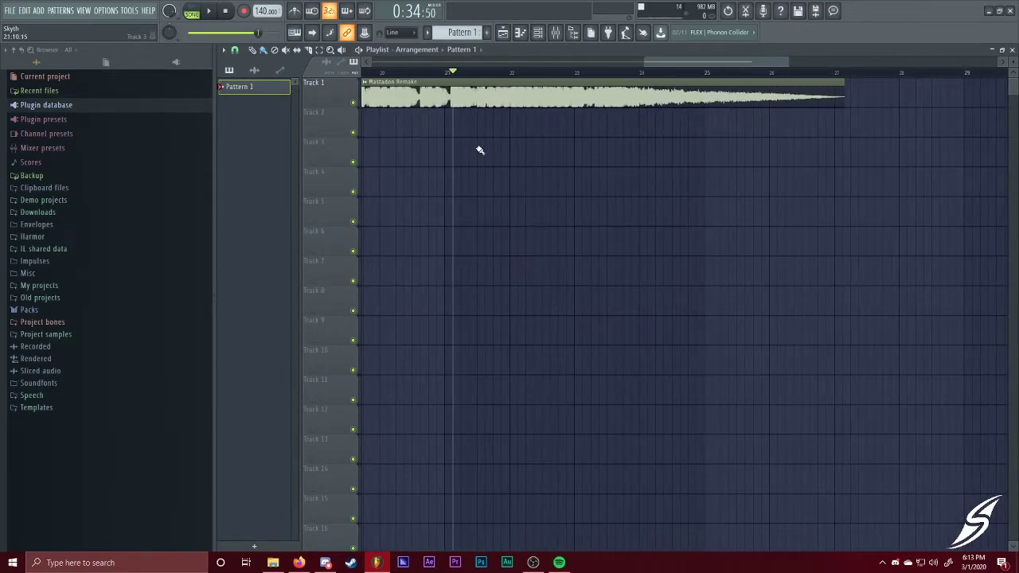
key(space)
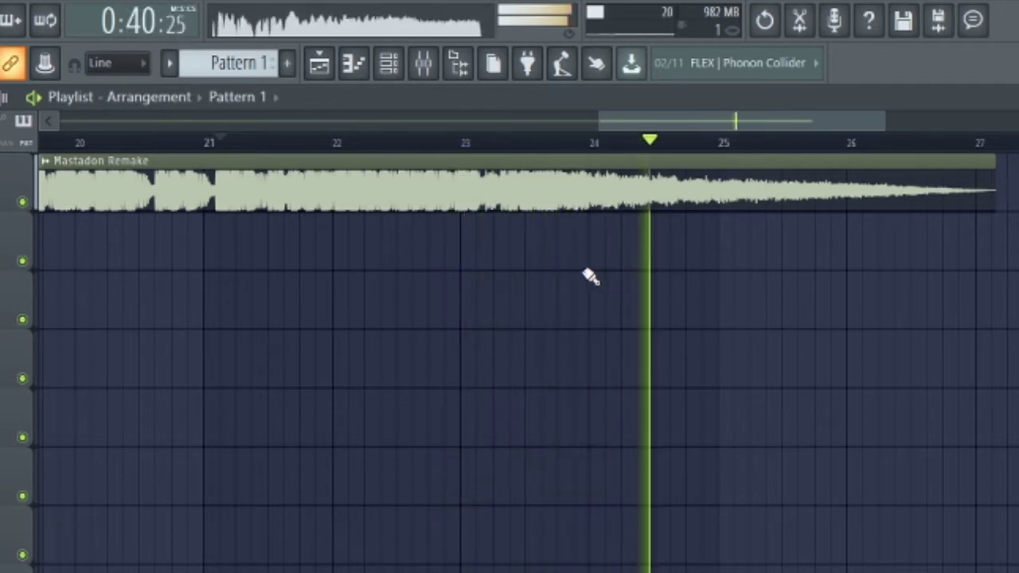
key(space)
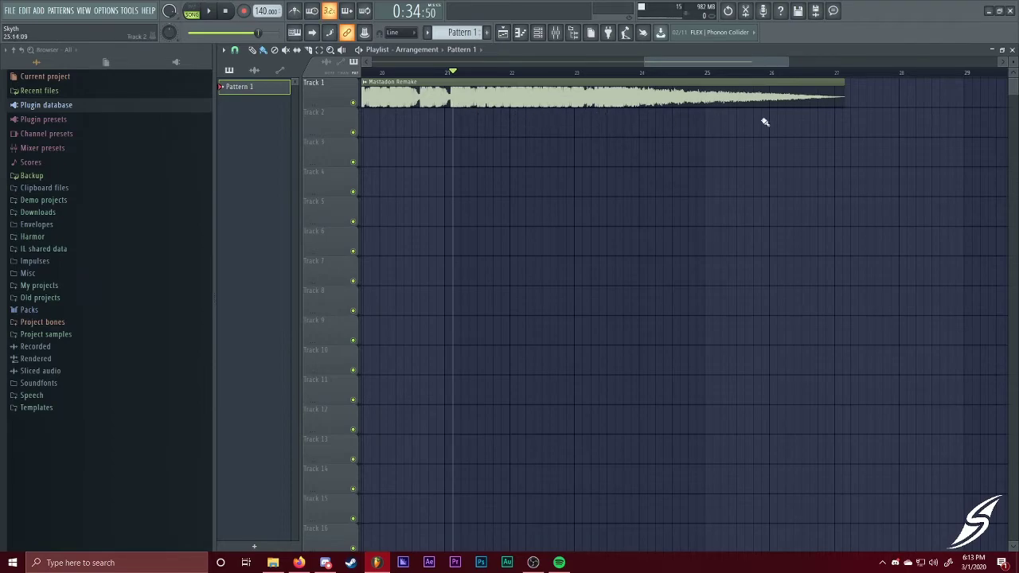
key(space)
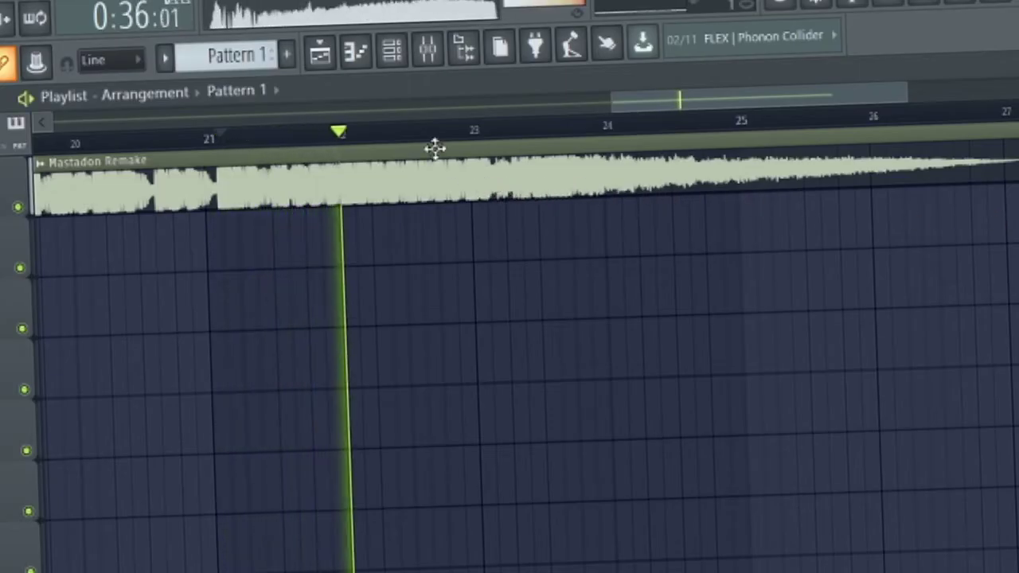
key(space)
Move the playlist's playback position to just after bar 23 and listen to the fading end of the clip
drag(360, 133, 298, 148)
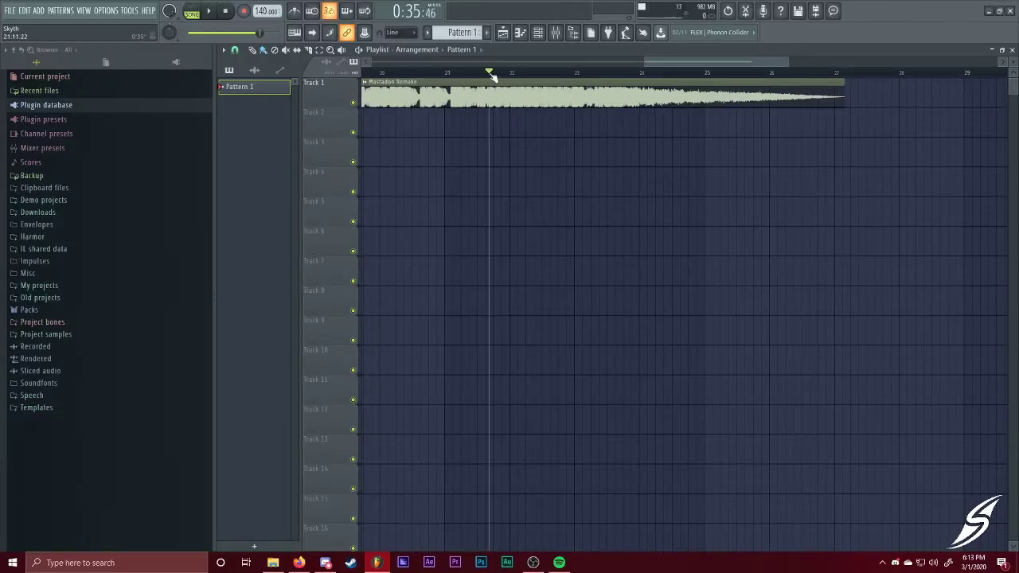
drag(490, 74, 576, 86)
ctrl+click(594, 77)
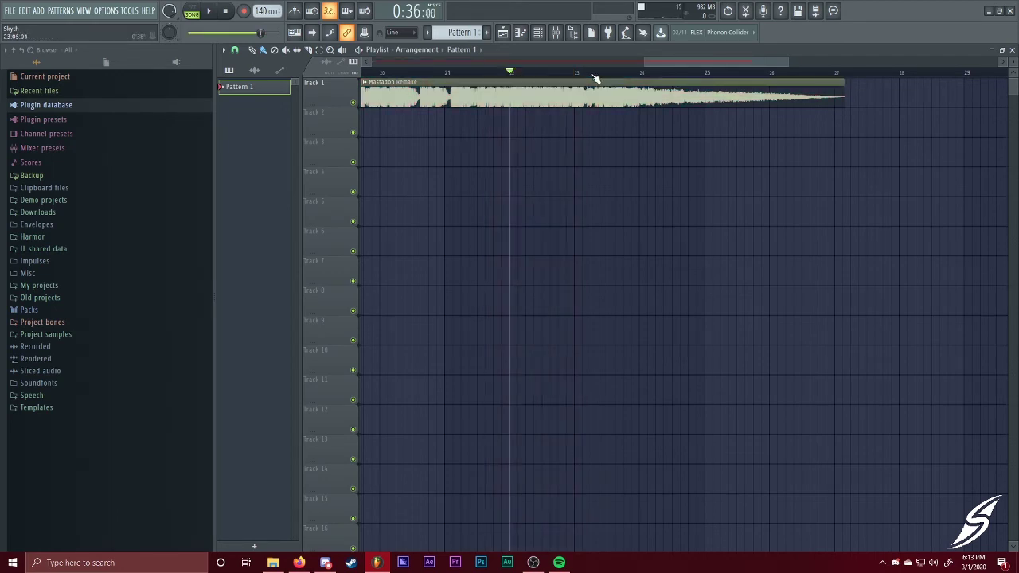
click(596, 78)
key(space)
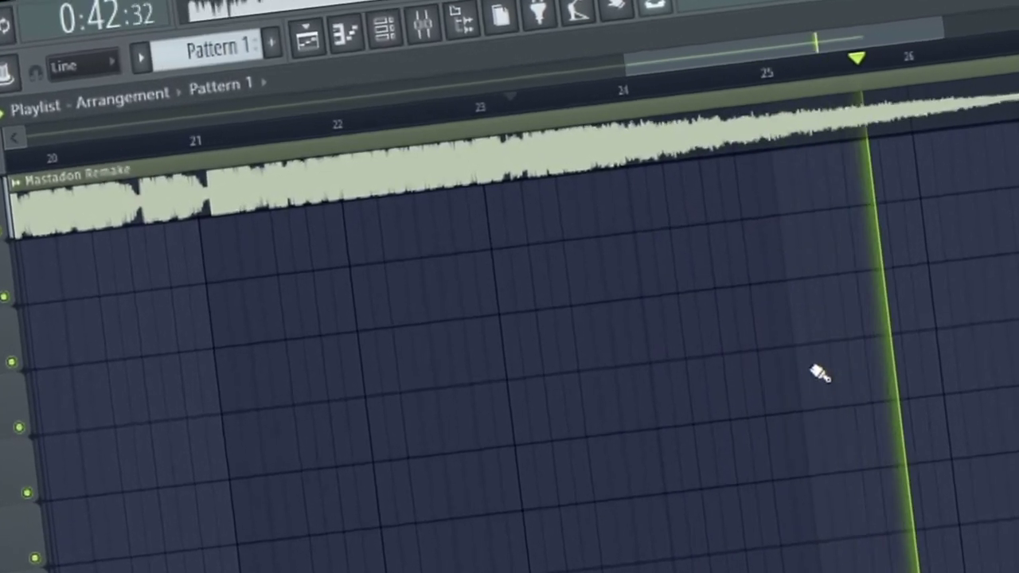
key(space)
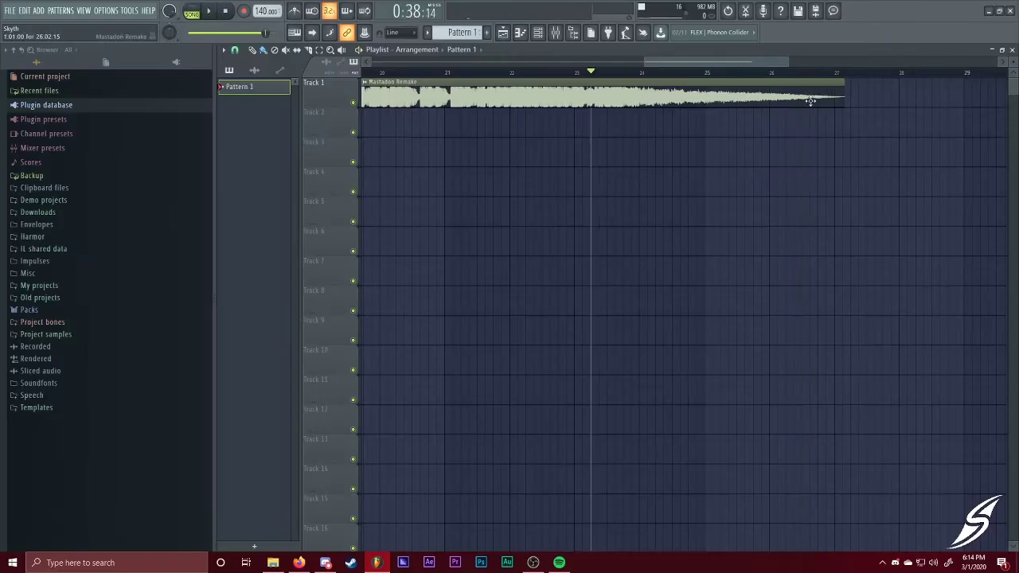
Delete the Mastadon Remake audio clip from Track 1 of the playlist
key(Page_Down)
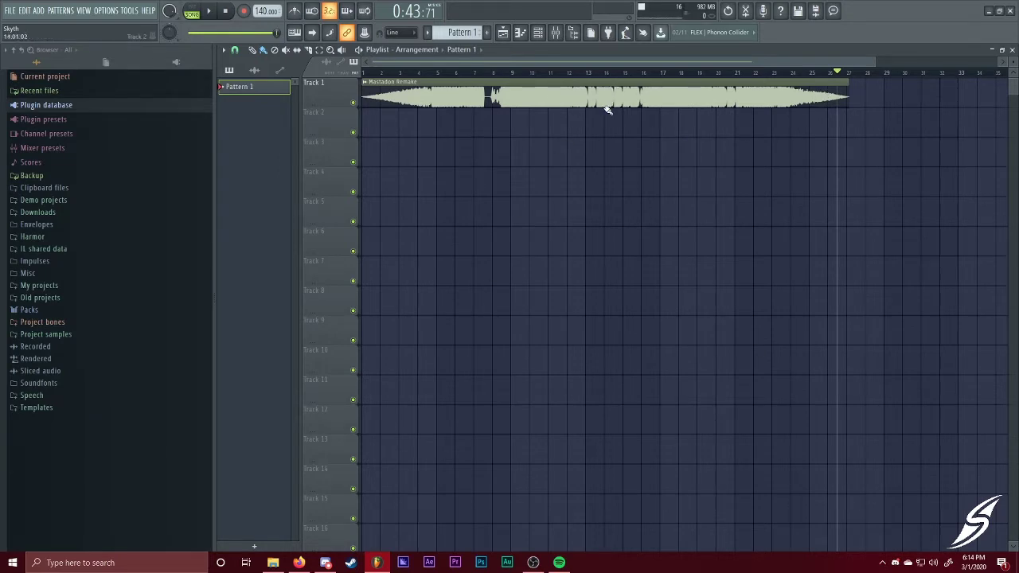
right_click(507, 98)
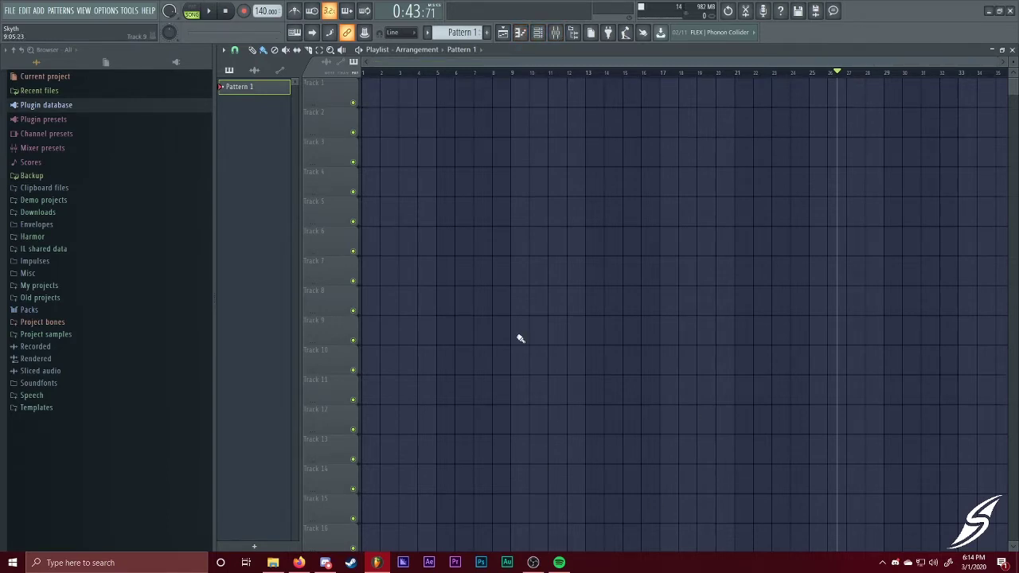
Show the channel rack, open the Shepard's Tone channel's plugin and move its window to a clear spot
key(F6)
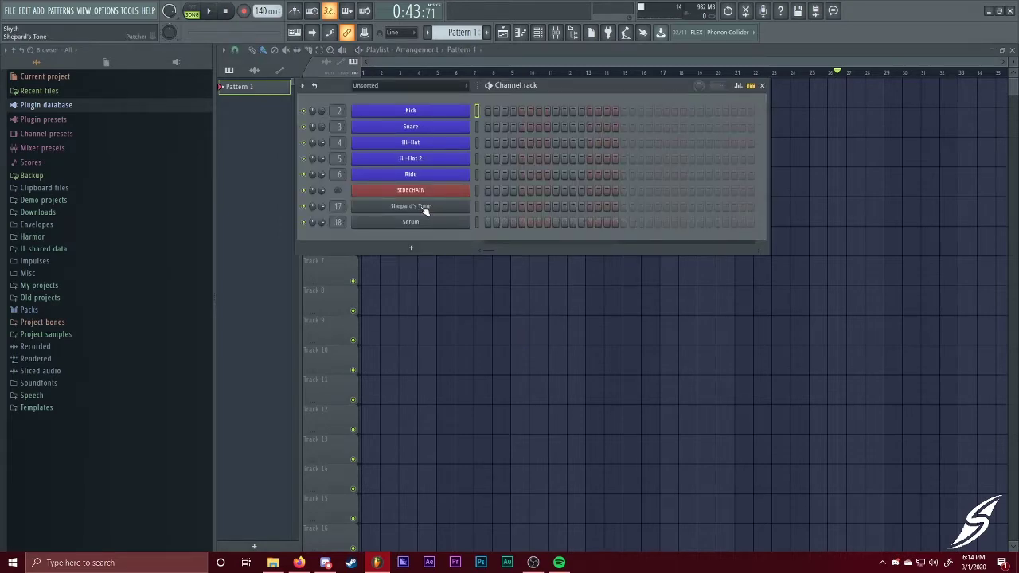
click(425, 209)
drag(739, 173, 424, 158)
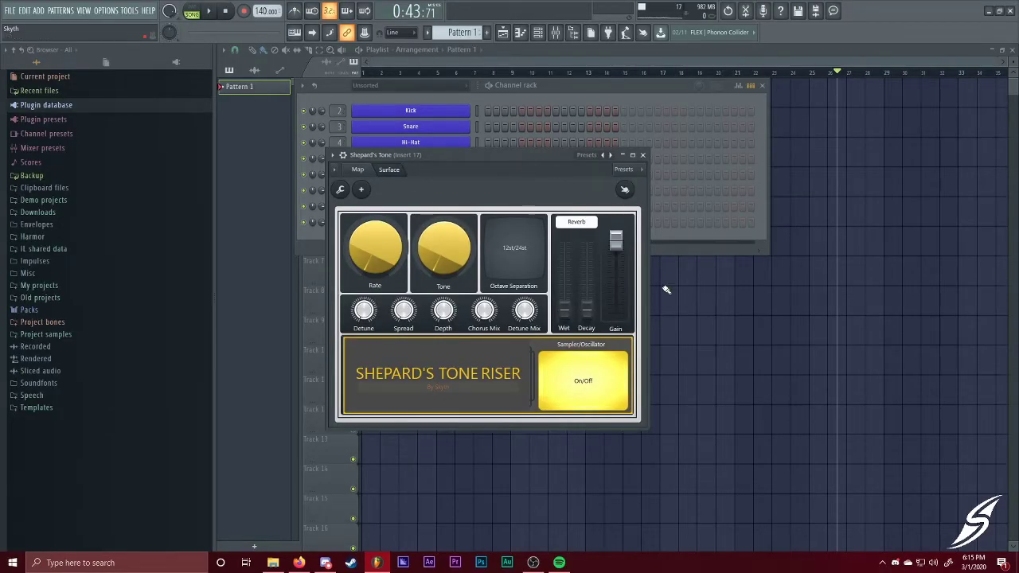
drag(466, 160, 546, 95)
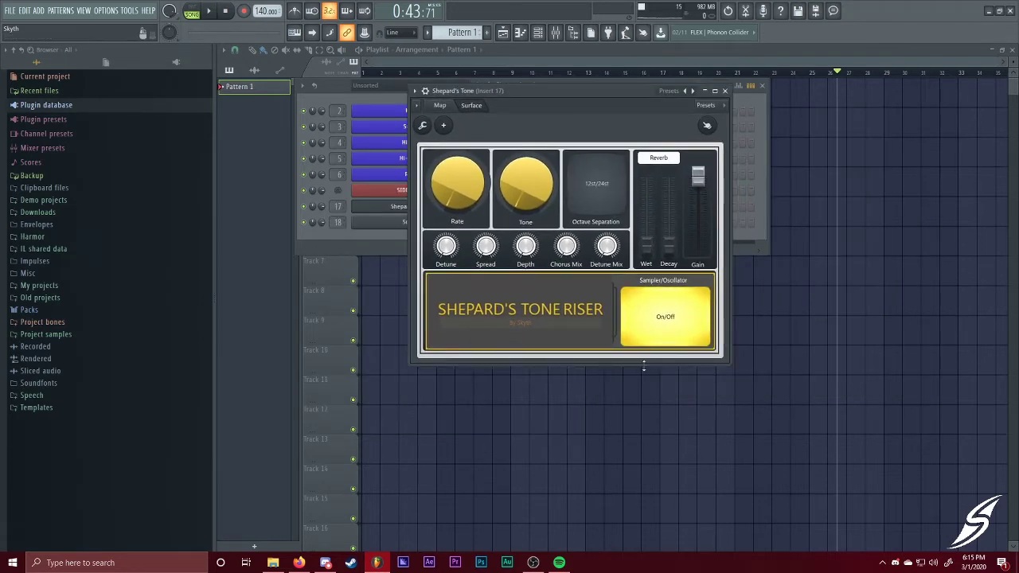
Display the Shepard's Tone patch map, open its uppermost Serum instance and reposition the Serum window
click(440, 106)
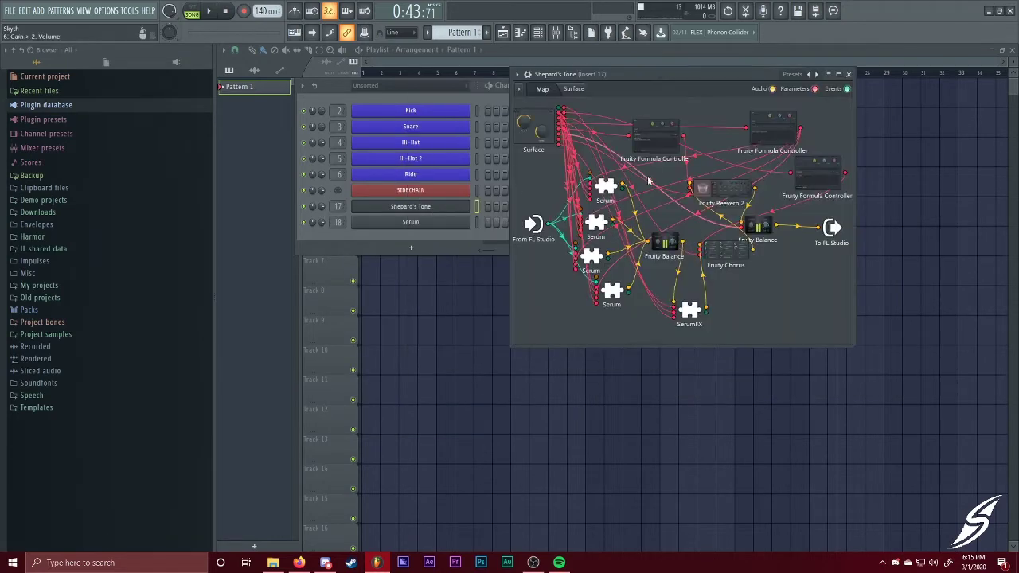
double_click(604, 191)
drag(515, 91, 670, 90)
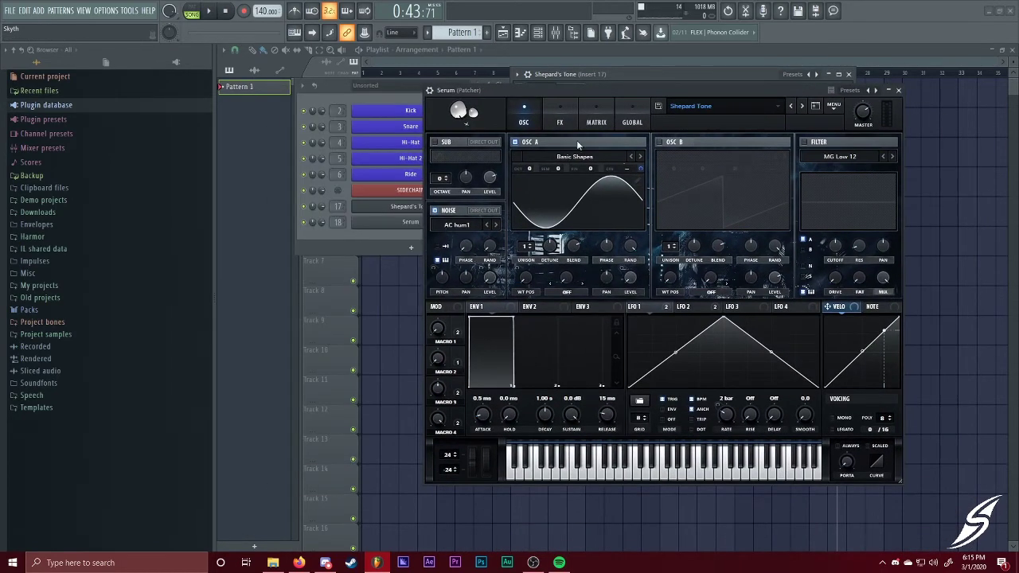
Review the Serum instance's modulation matrix and effects page, and return to its oscillator page
click(595, 121)
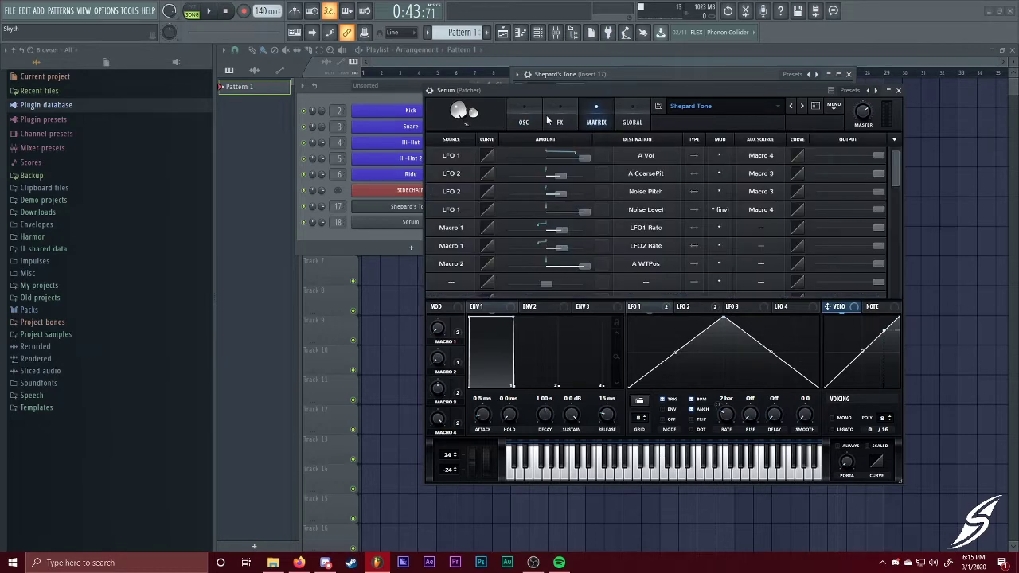
scroll(653, 200, down, 1)
scroll(637, 255, up, 1)
click(560, 120)
click(520, 118)
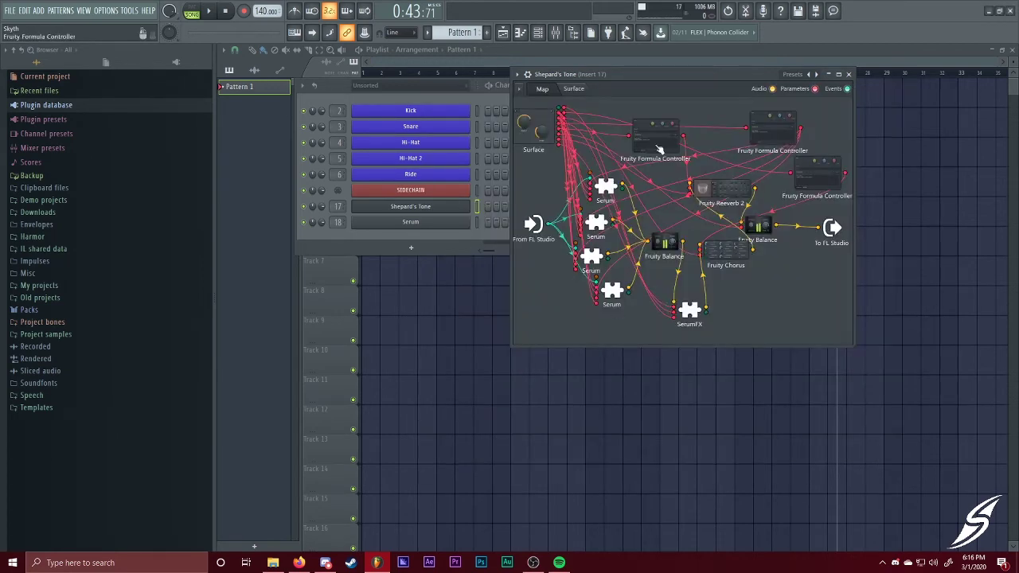
Inspect the formula in the first Fruity Formula Controller, view the riser's Surface controls and close the Shepard's Tone window
double_click(657, 147)
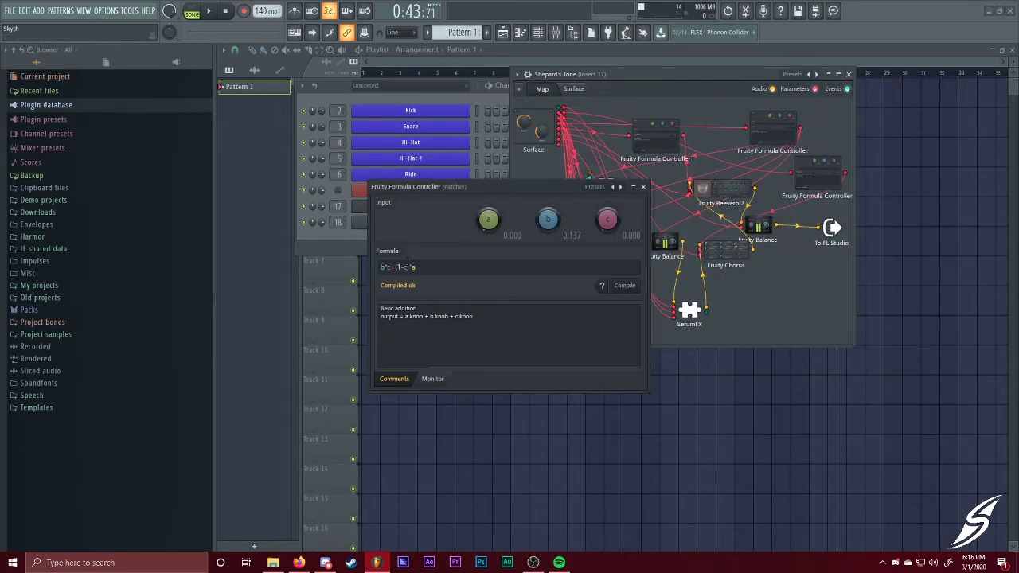
drag(468, 187, 526, 198)
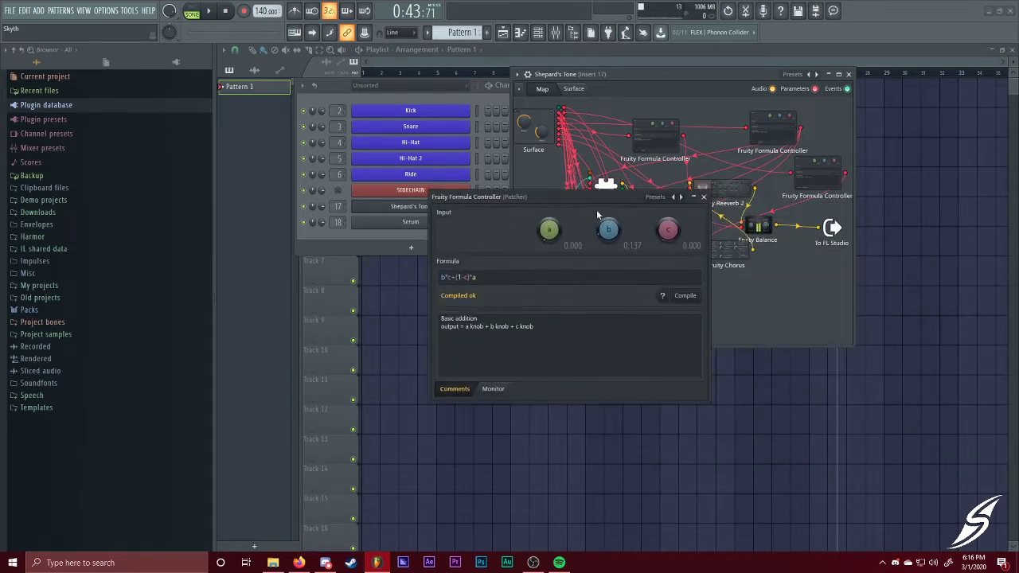
click(701, 196)
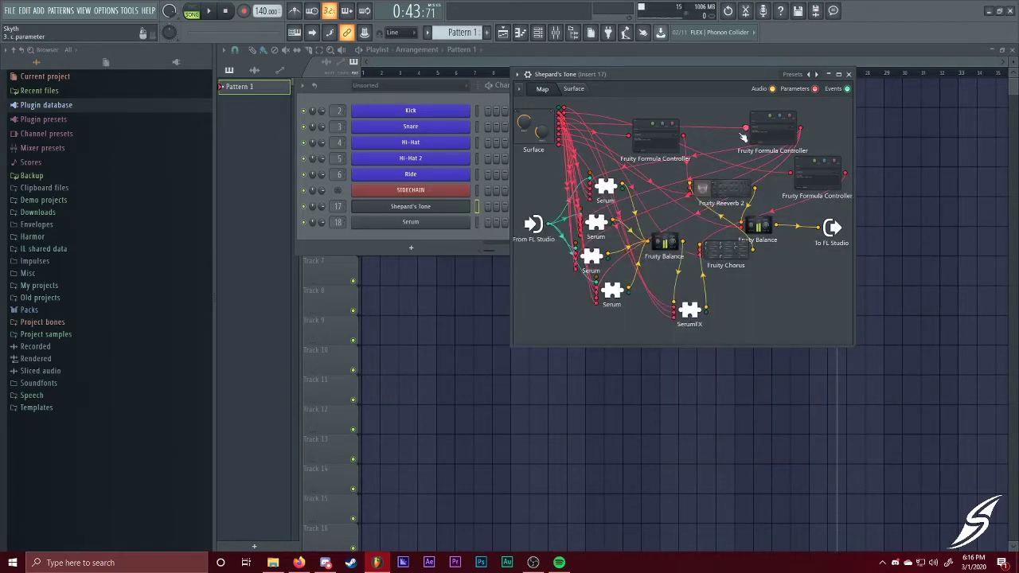
click(573, 89)
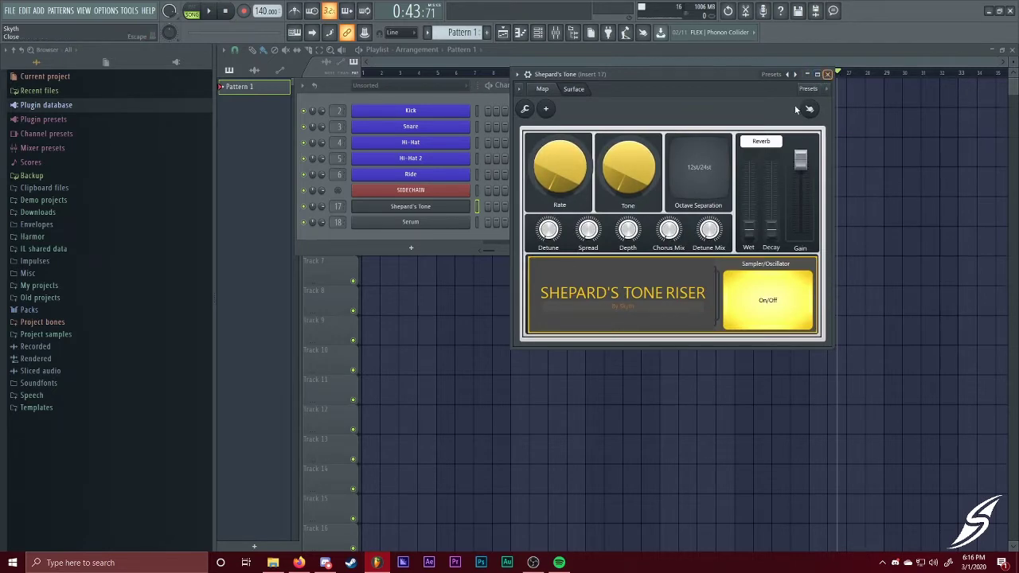
click(827, 74)
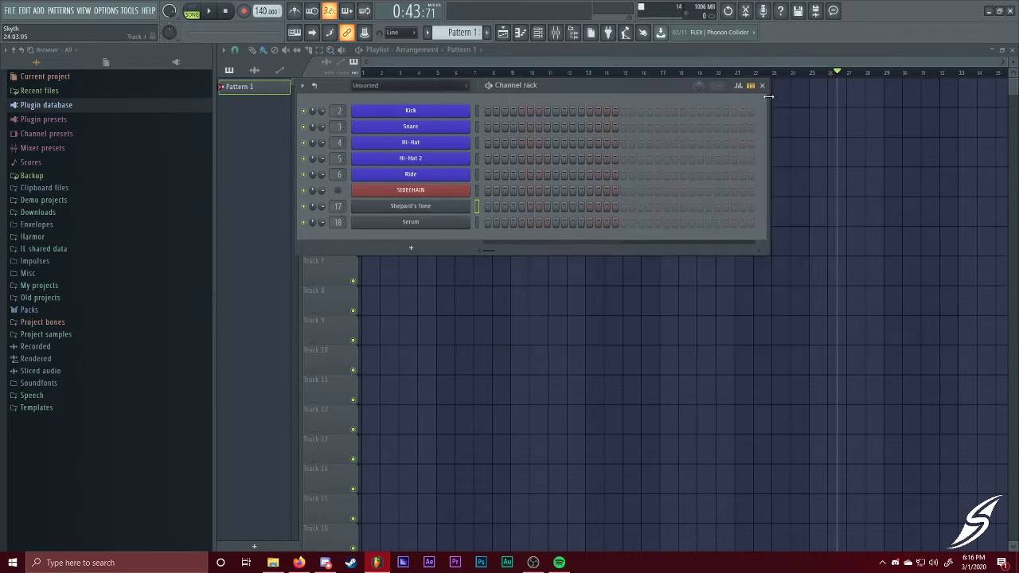
Open the standalone Serum channel and move its window clear of the channel rack
click(434, 224)
drag(583, 249, 464, 165)
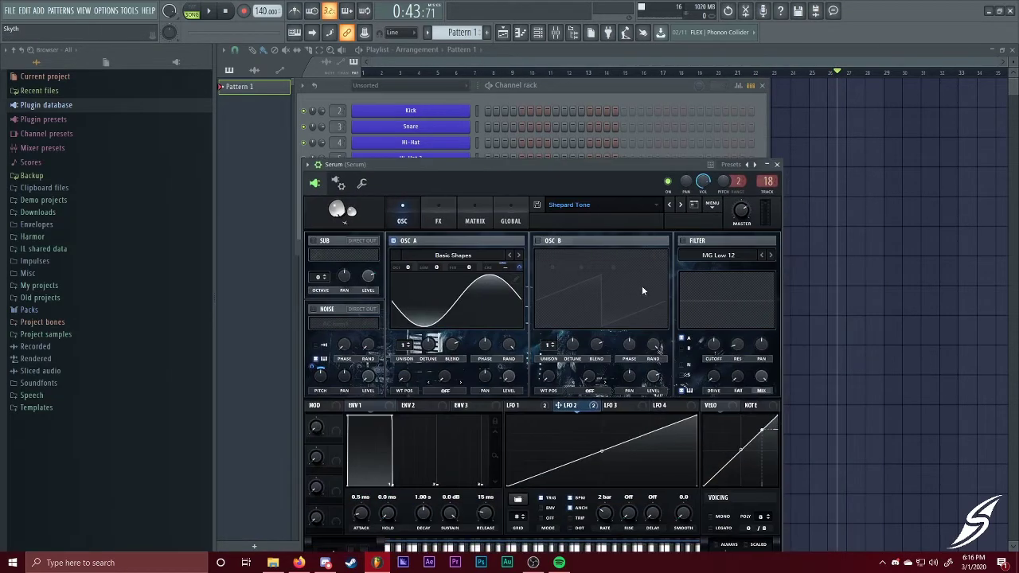
drag(577, 170, 550, 105)
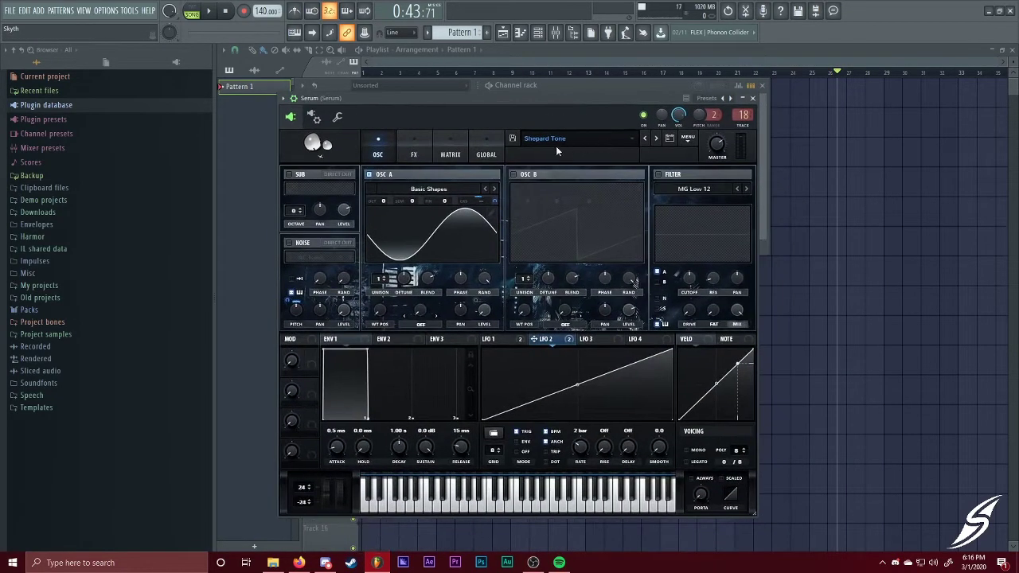
drag(481, 151, 726, 312)
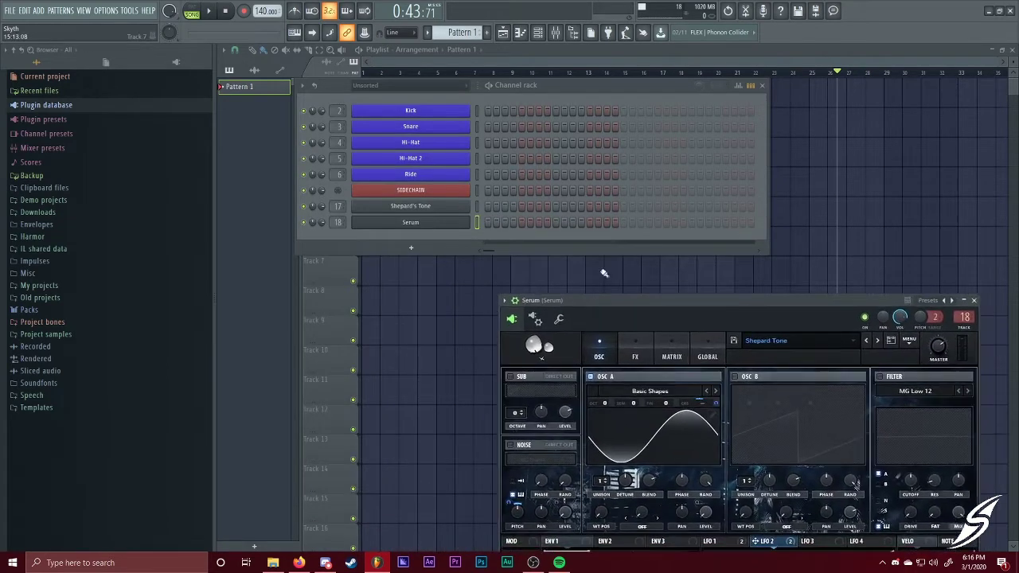
Look over the Shepard's Tone patch map again and close its window
click(432, 204)
click(542, 89)
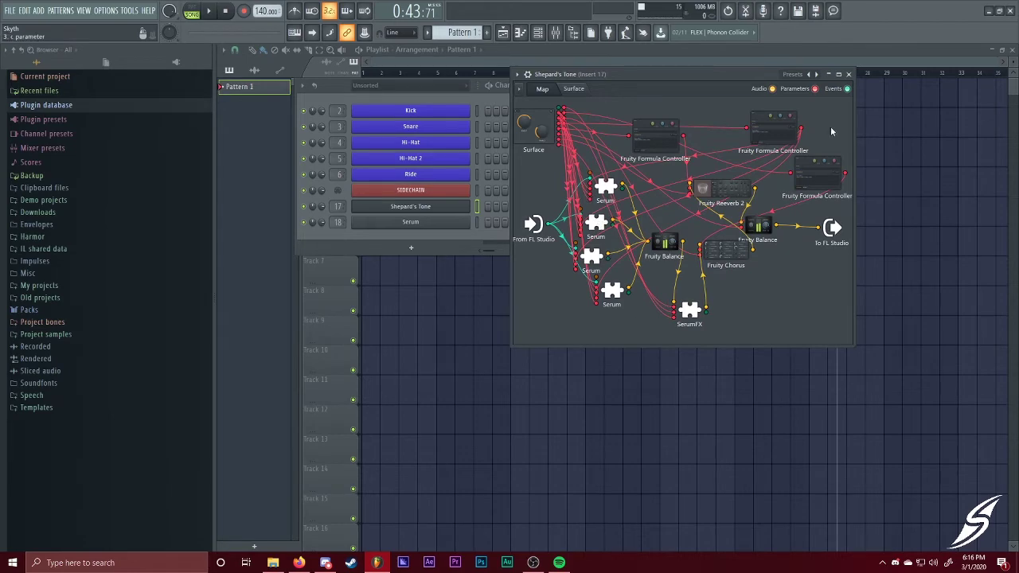
click(848, 74)
Bring the standalone Serum window into full view and compare the shapes and targets of LFO 1 and LFO 2
click(443, 222)
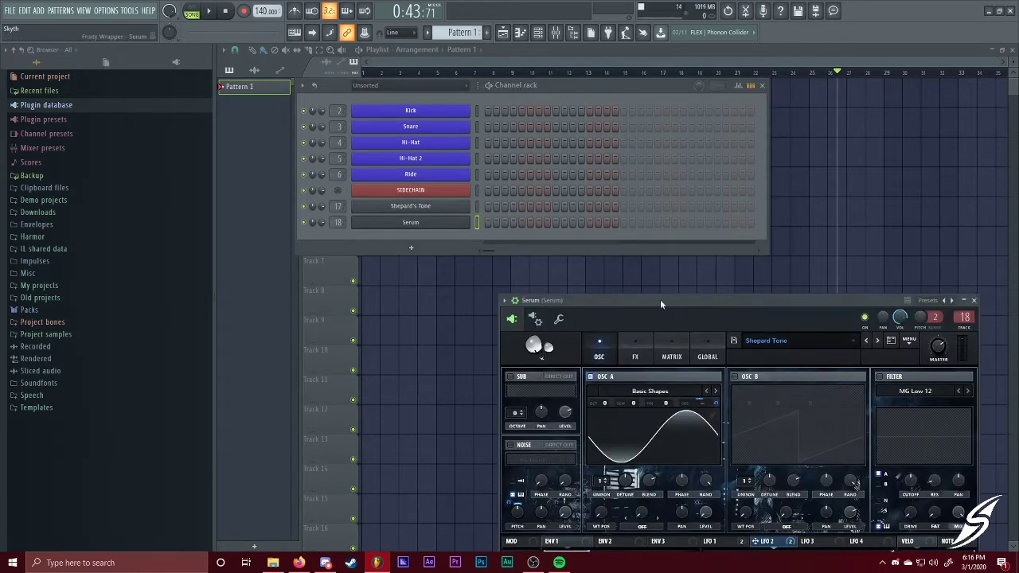
drag(681, 304, 556, 159)
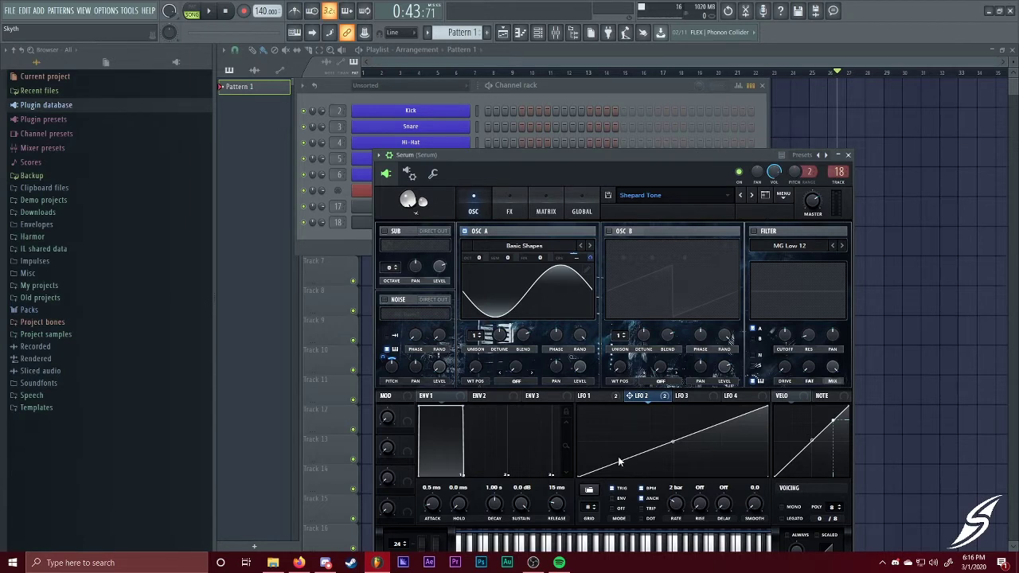
click(593, 396)
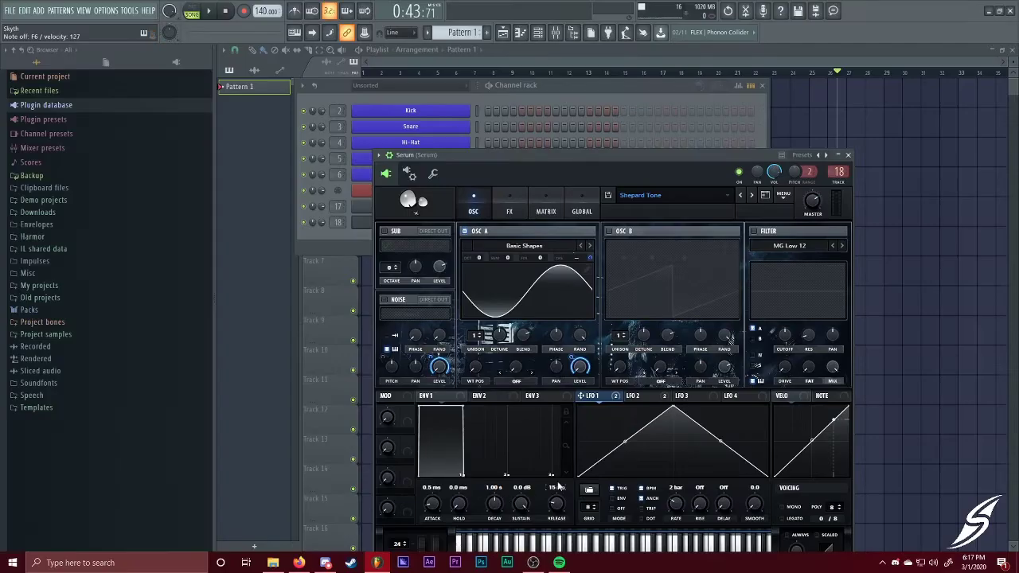
click(640, 396)
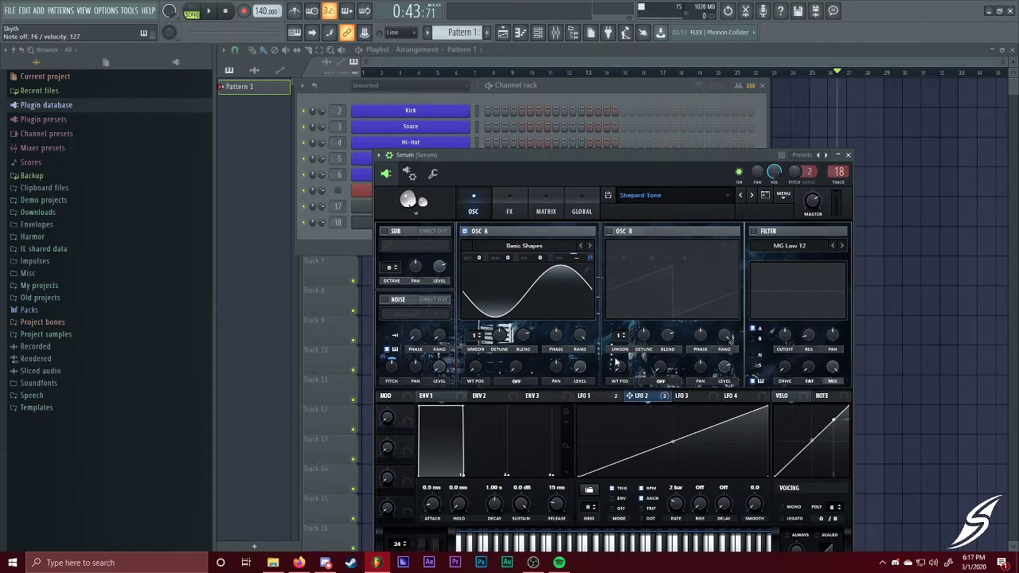
Examine Serum's modulation matrix, including the amount of LFO 2 routed to oscillator A's coarse pitch, and close the plugin
click(546, 212)
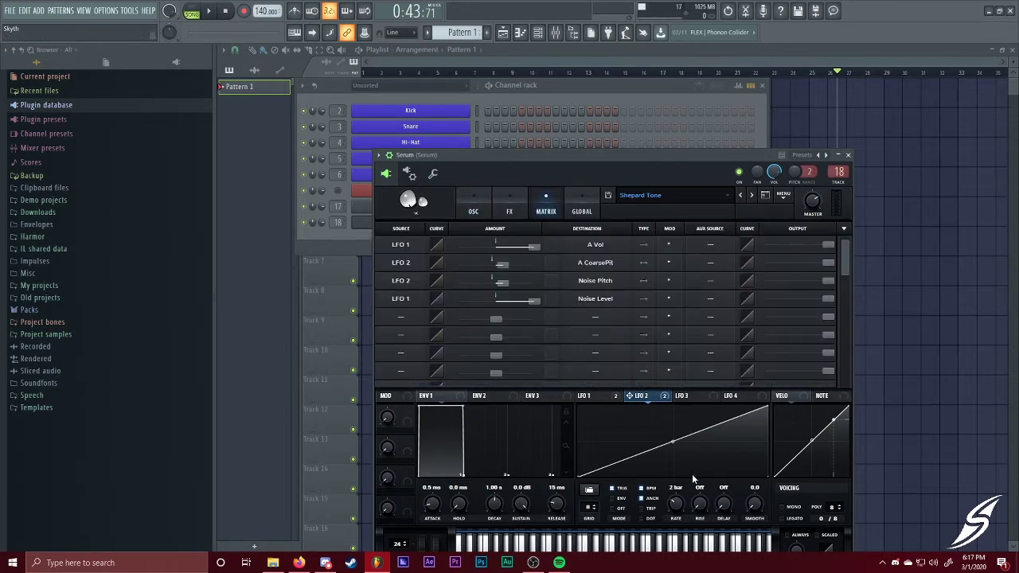
right_click(507, 262)
click(489, 262)
right_click(503, 272)
text(1)
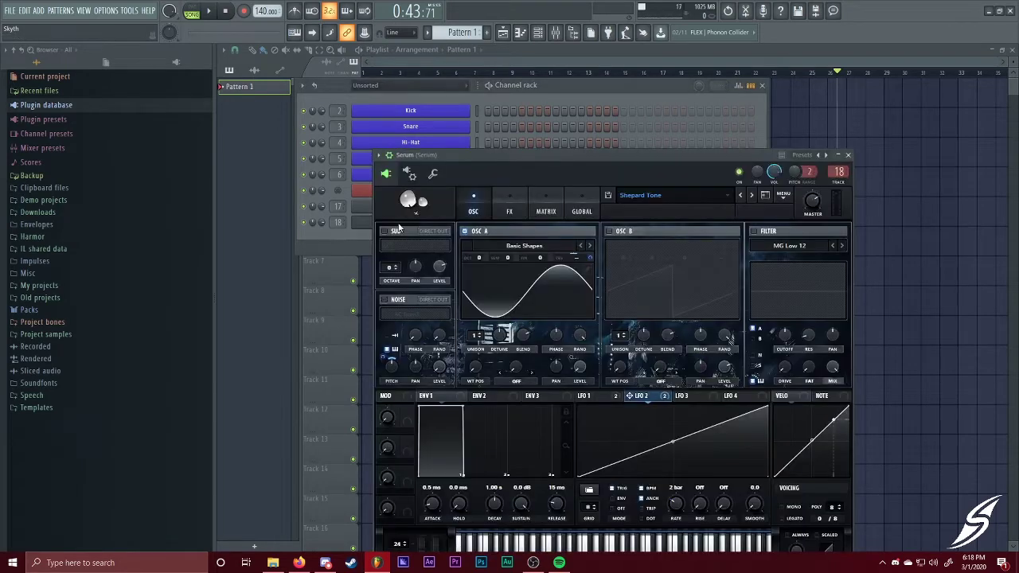
click(545, 198)
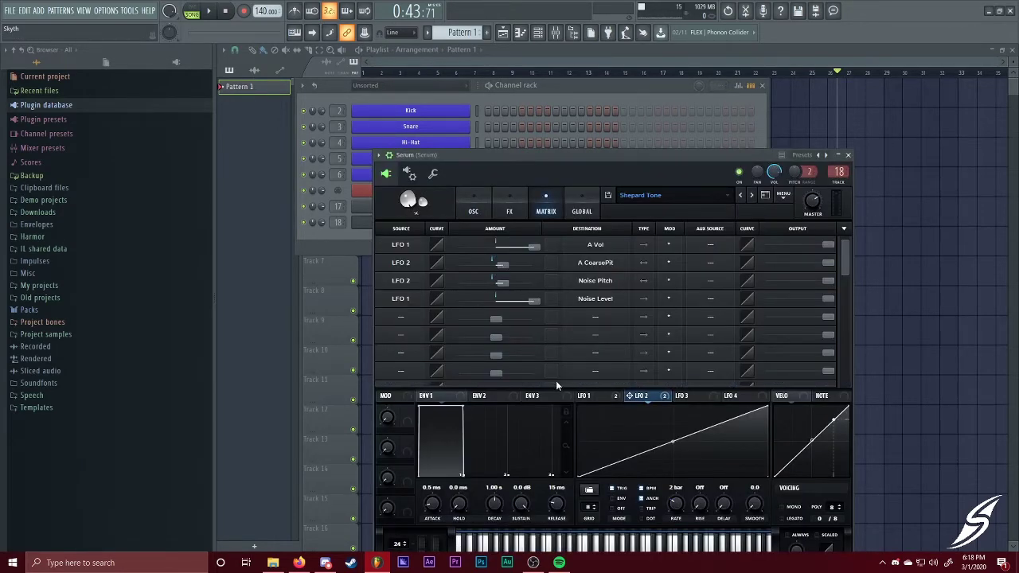
click(849, 155)
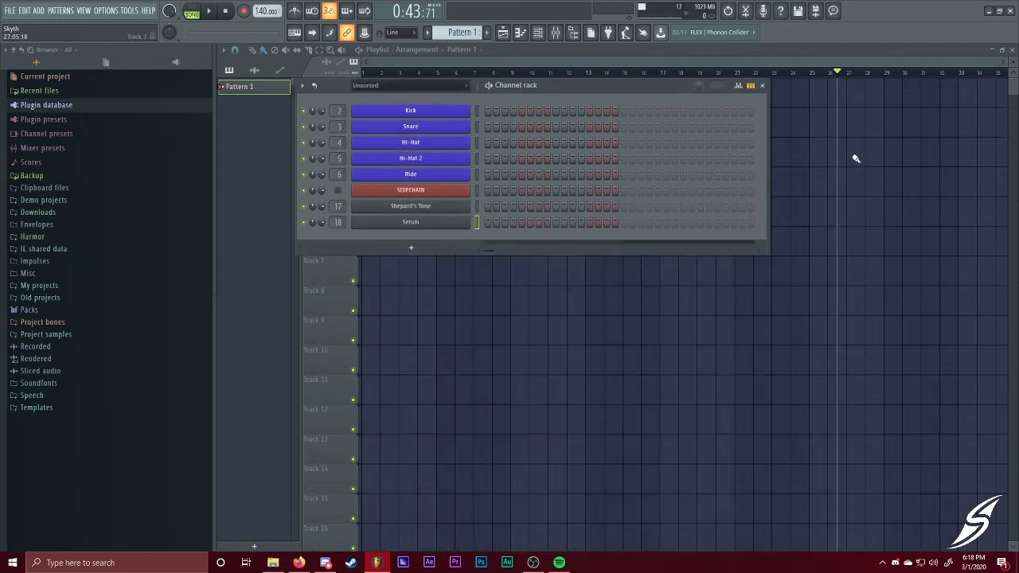
Clone the Serum channel three times to make Serum #2, Serum #3 and Serum #4, and move the plugin window aside
right_click(468, 219)
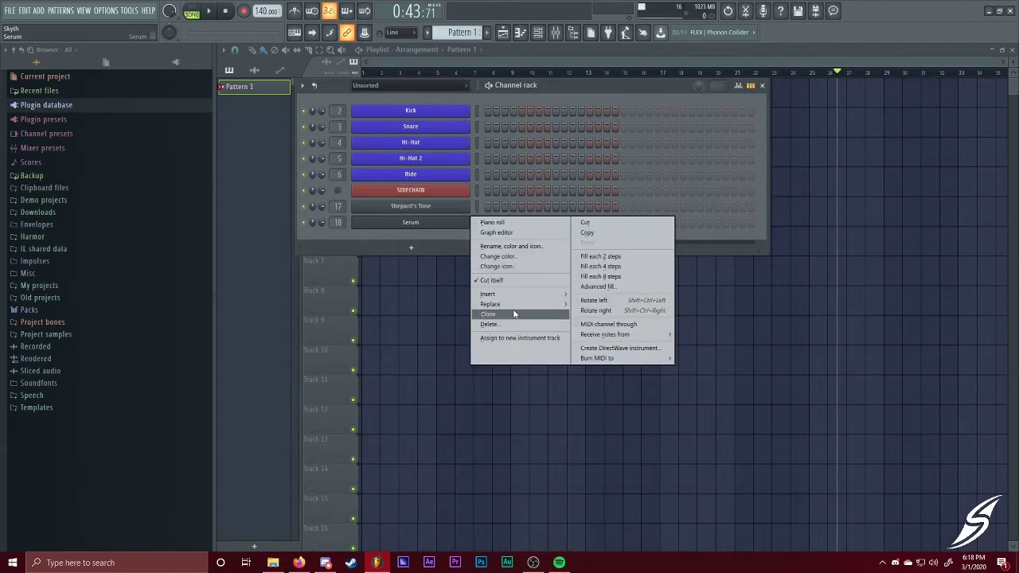
click(514, 314)
right_click(428, 239)
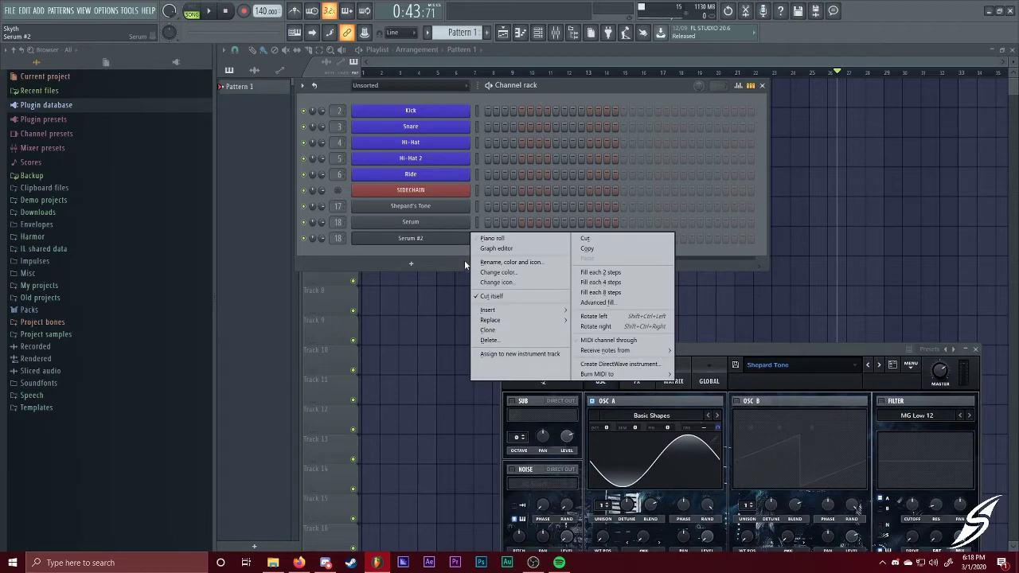
click(487, 330)
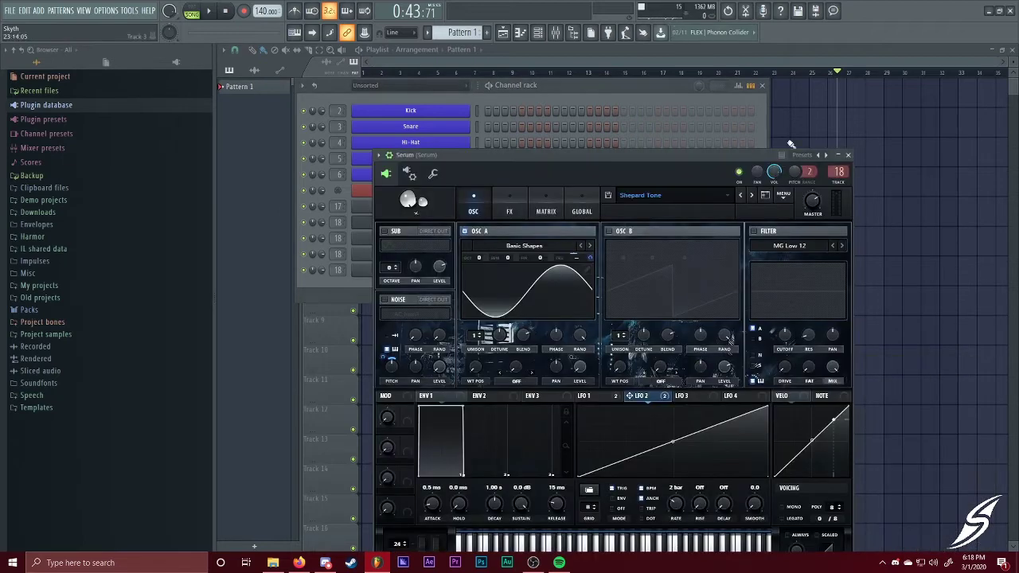
drag(711, 155, 836, 197)
Look over the Serum #2 clone and draw a C7 note from bar 1 to bar 5 in the Serum channel's piano roll
click(458, 239)
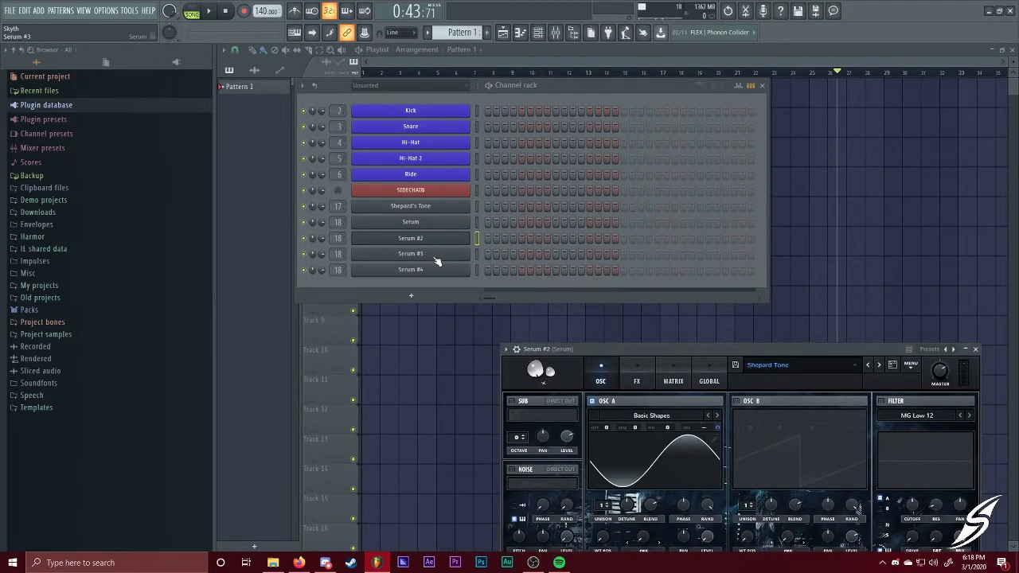
drag(684, 348, 427, 91)
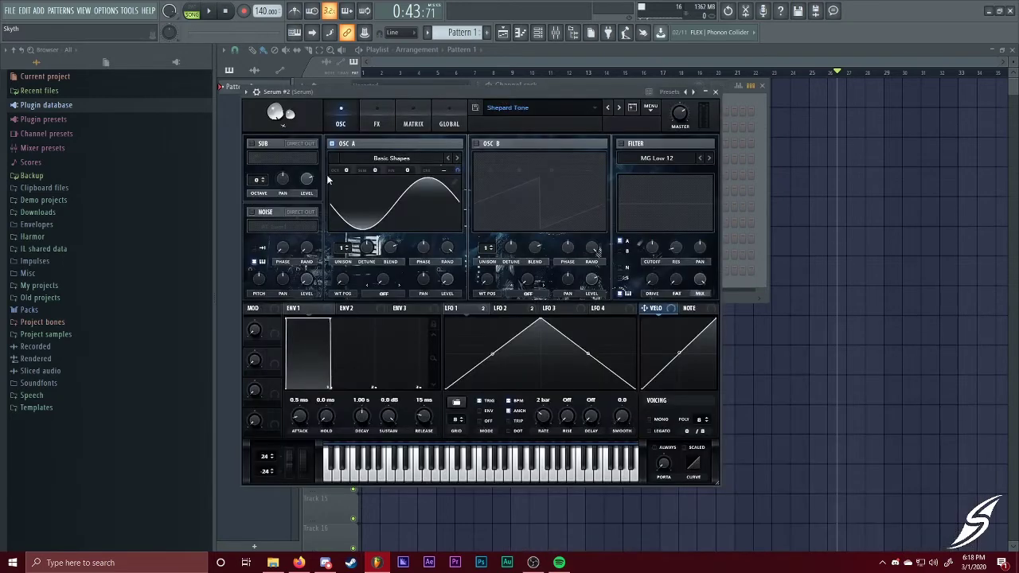
drag(505, 92, 688, 246)
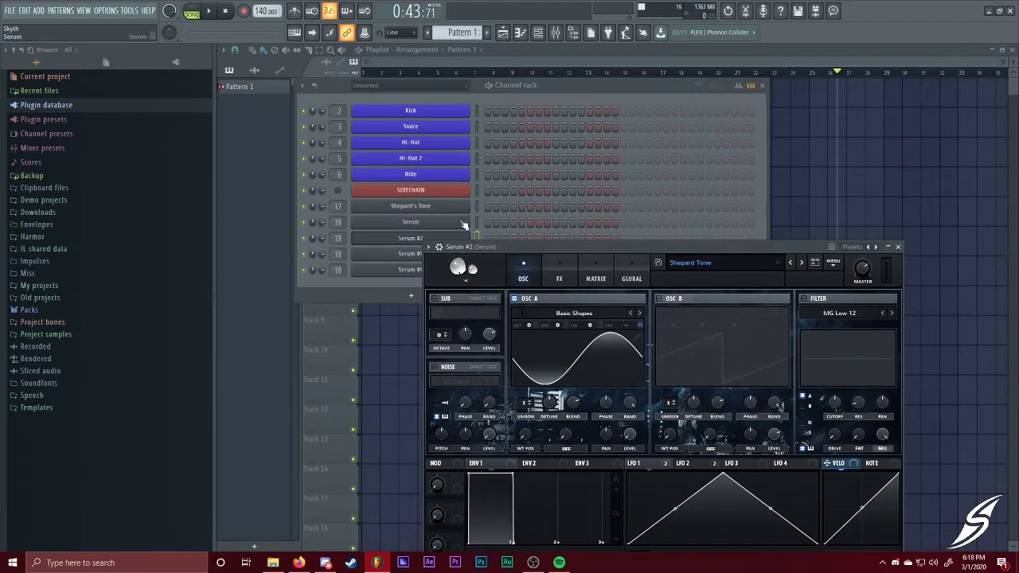
drag(263, 417, 864, 221)
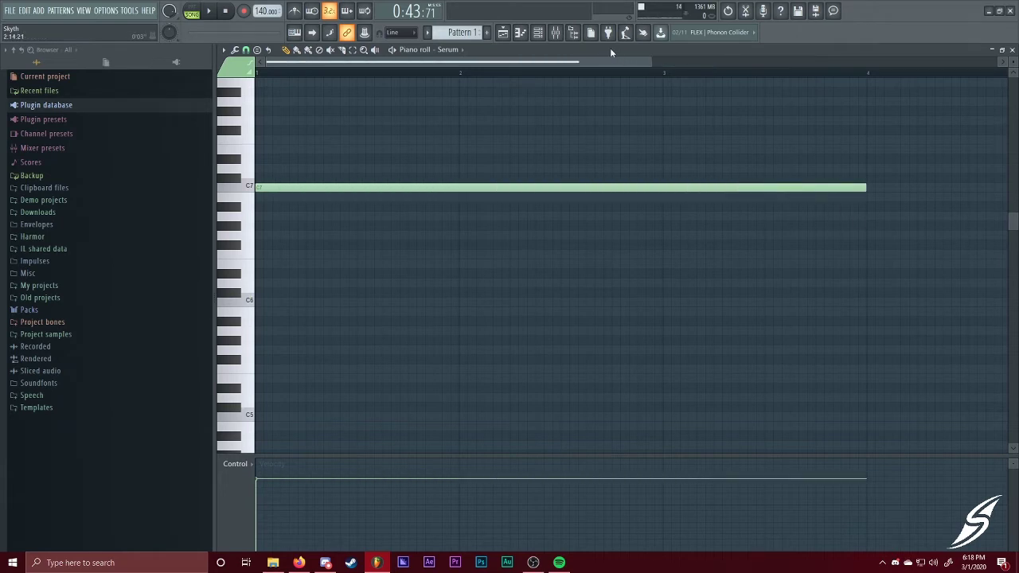
key(F6)
Reshape LFO 1 in Serum #2 with its peak at three quarters, a zero point at one quarter and both ends at half height
click(439, 240)
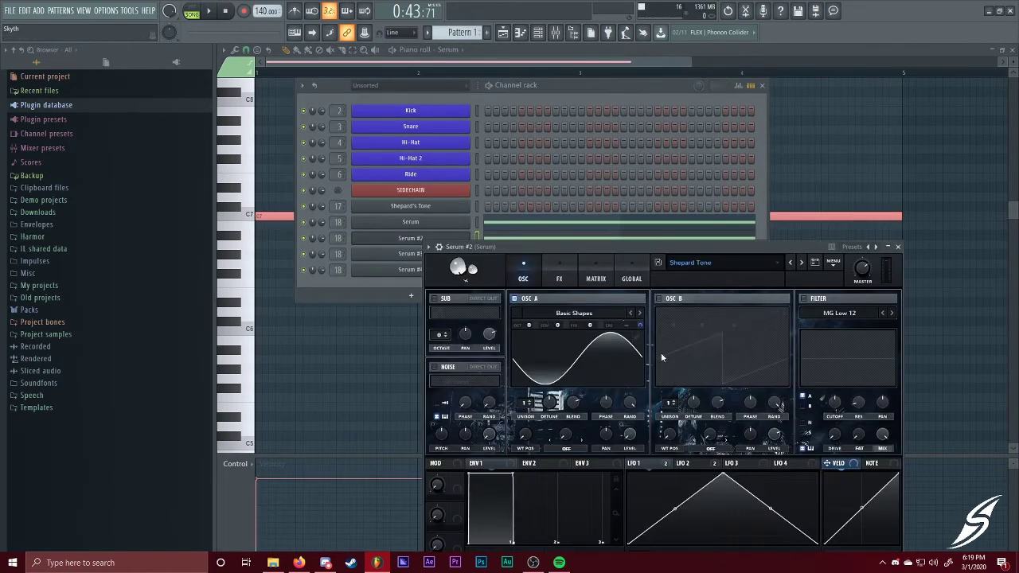
drag(695, 247, 529, 142)
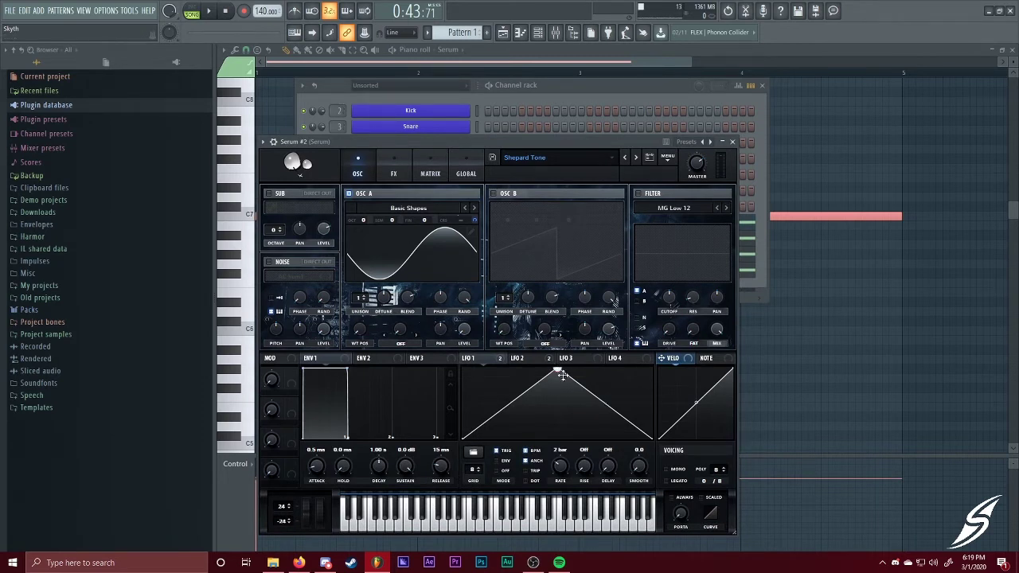
drag(559, 372, 607, 368)
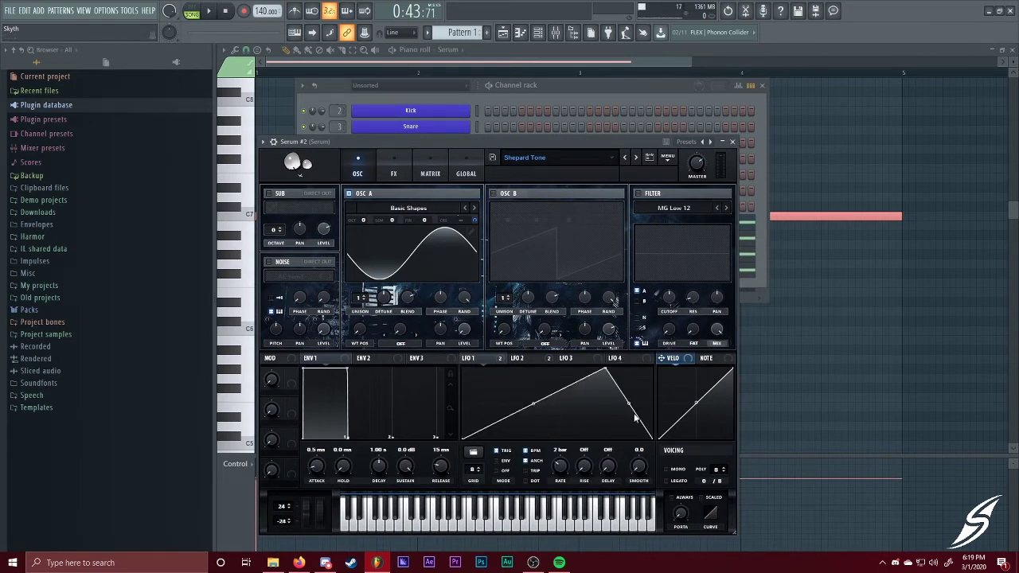
double_click(510, 431)
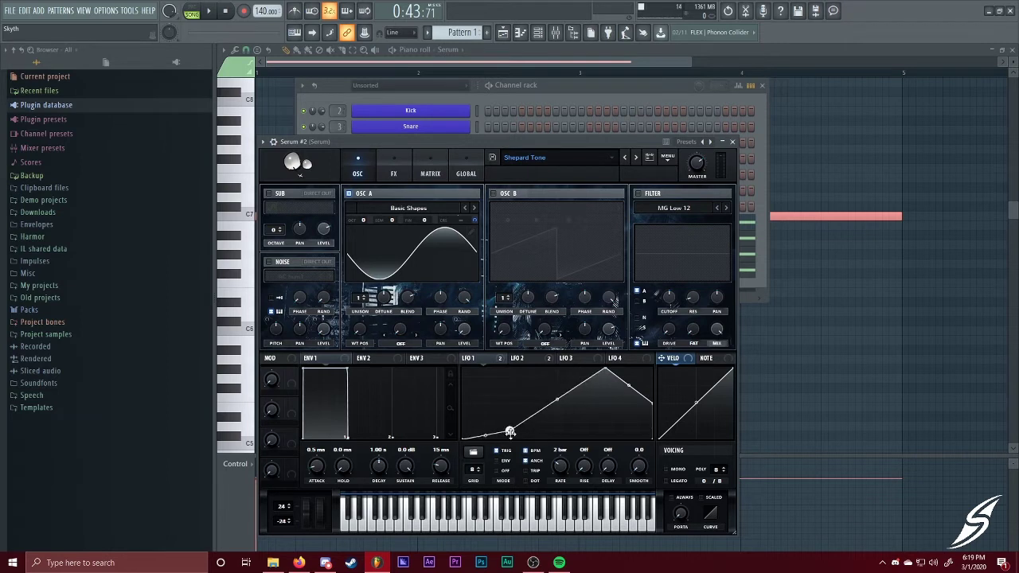
drag(509, 431, 510, 438)
drag(462, 438, 461, 403)
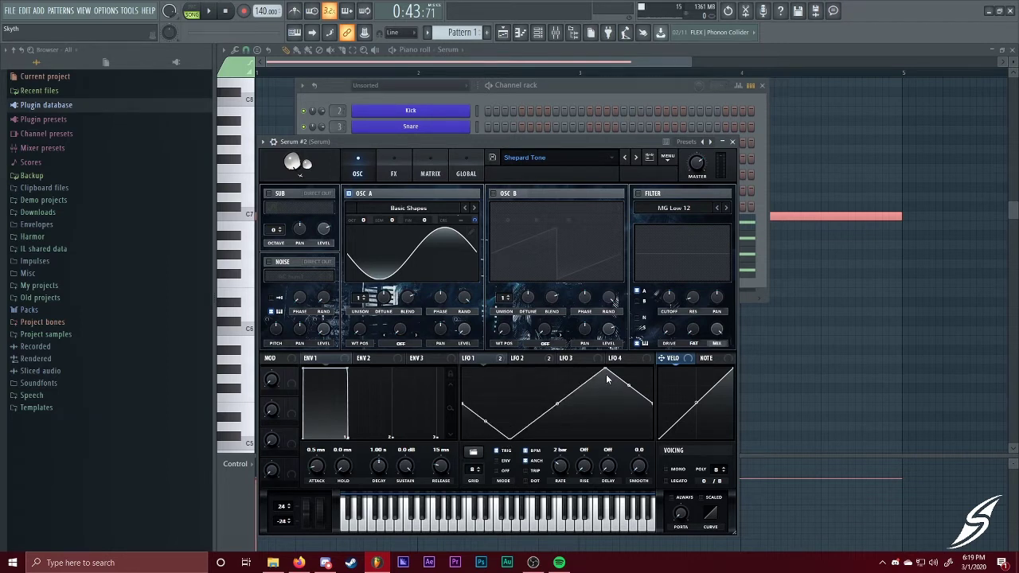
Add a zero-level point at one quarter of LFO 2's ramp in Serum #2 and move the plugin window aside
click(534, 360)
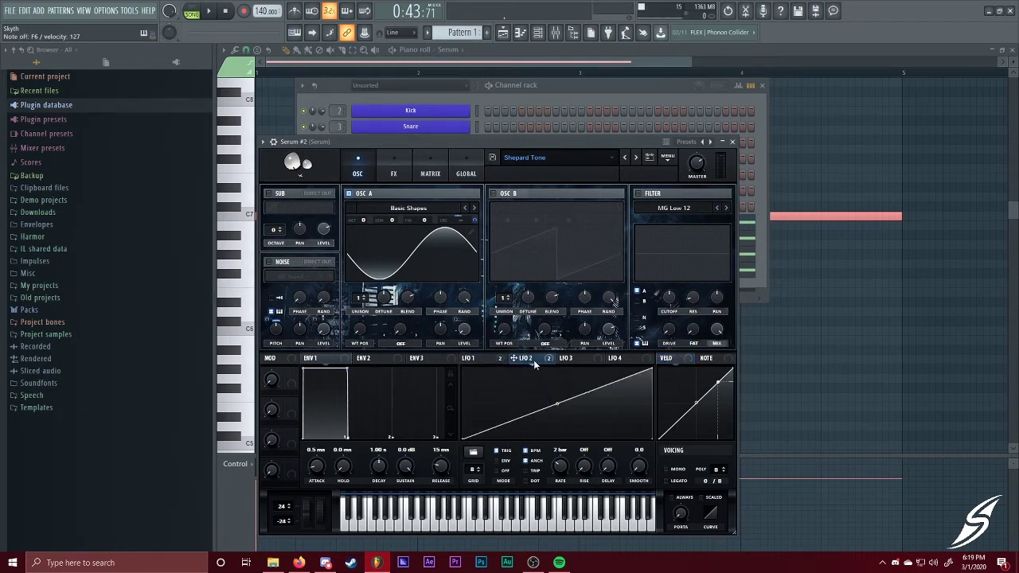
double_click(510, 437)
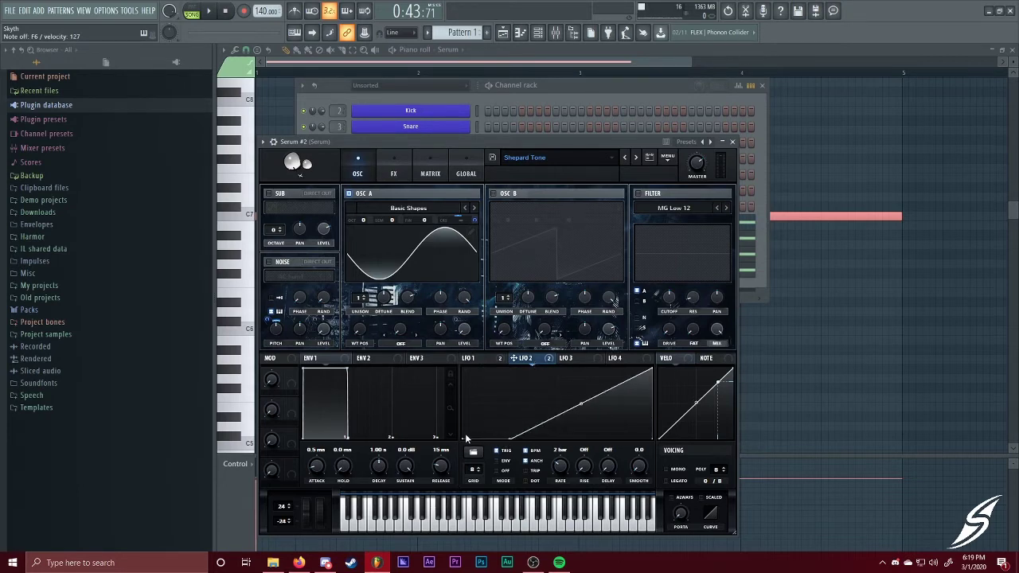
drag(595, 142, 739, 384)
Compare the LFO 1 shapes of the Serum, Serum #2 and Serum #3 channels
click(433, 221)
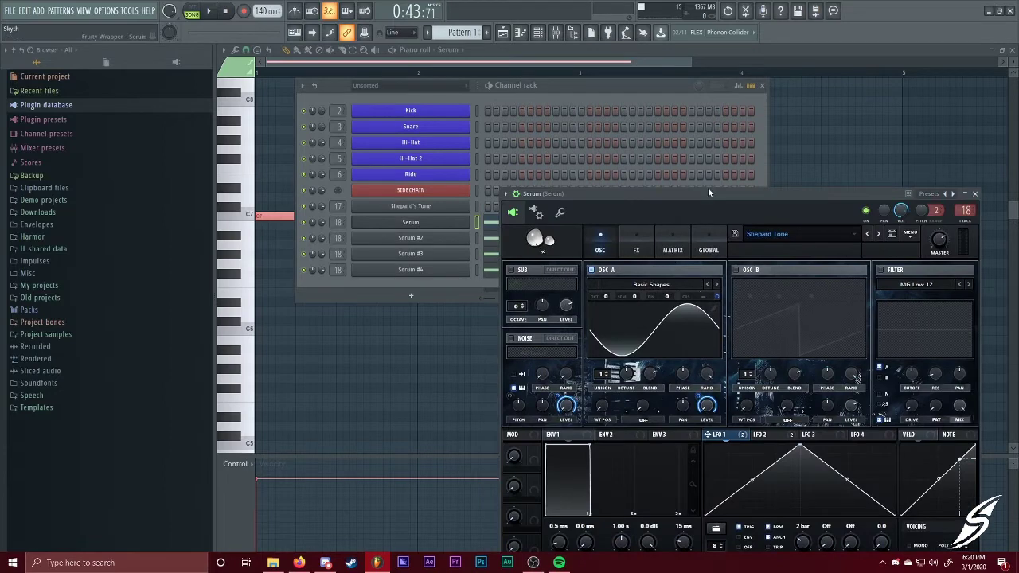
drag(709, 189, 642, 126)
click(411, 240)
click(418, 257)
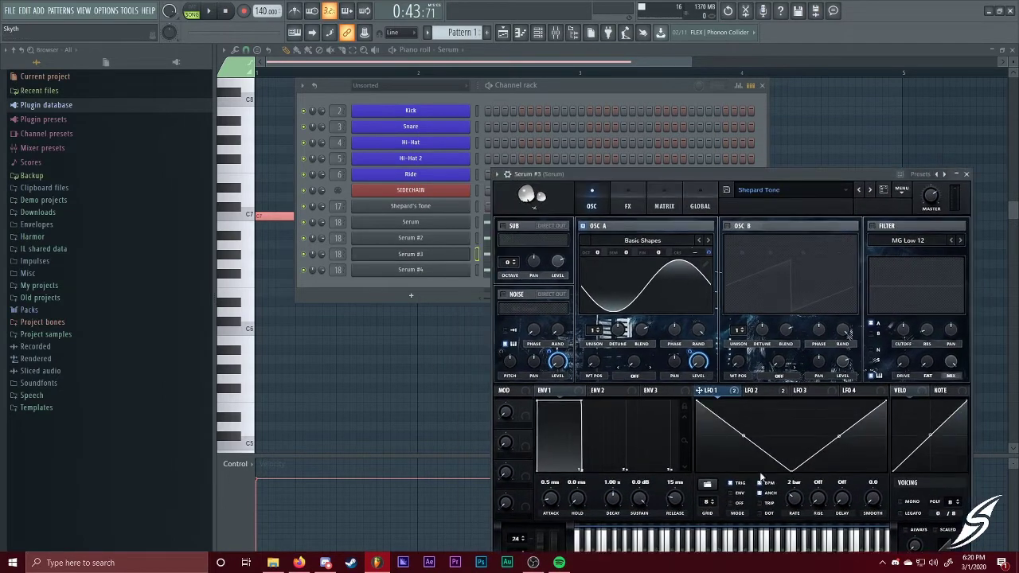
Examine the LFO 1 shape of the Serum #4 channel and close its plugin window
click(410, 269)
drag(671, 387, 618, 127)
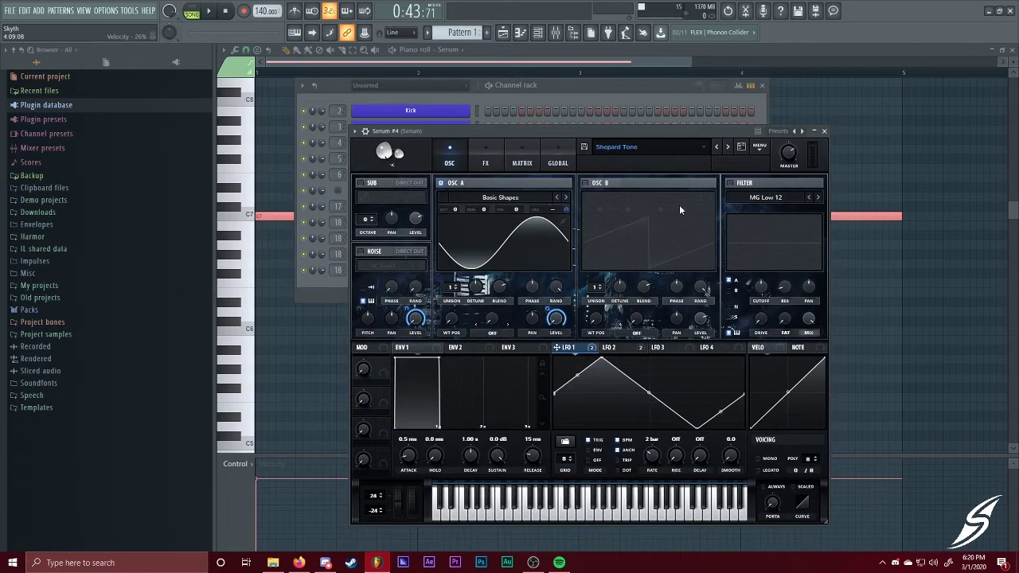
drag(671, 136, 804, 274)
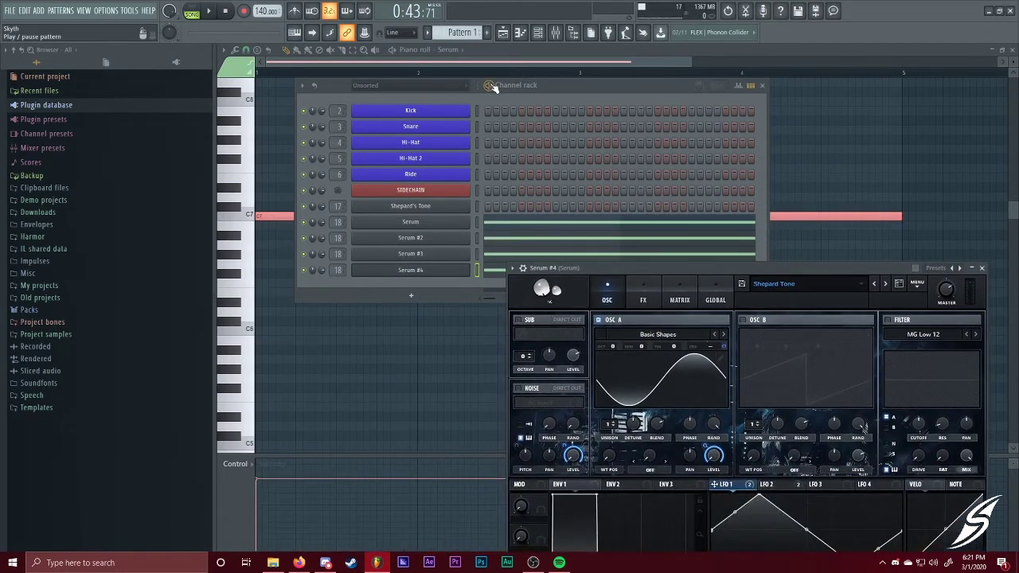
click(491, 86)
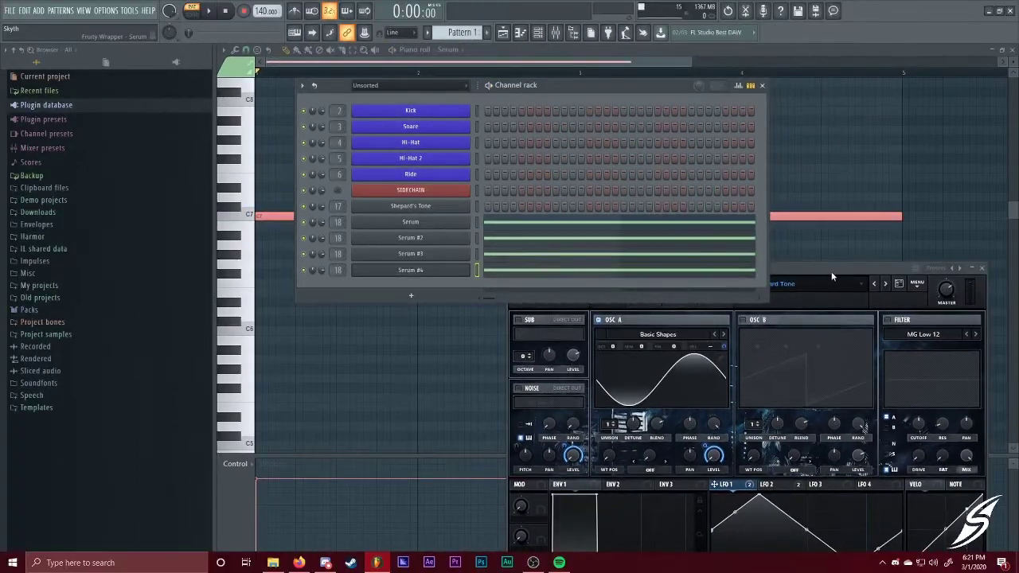
drag(844, 264, 587, 120)
drag(469, 124, 676, 120)
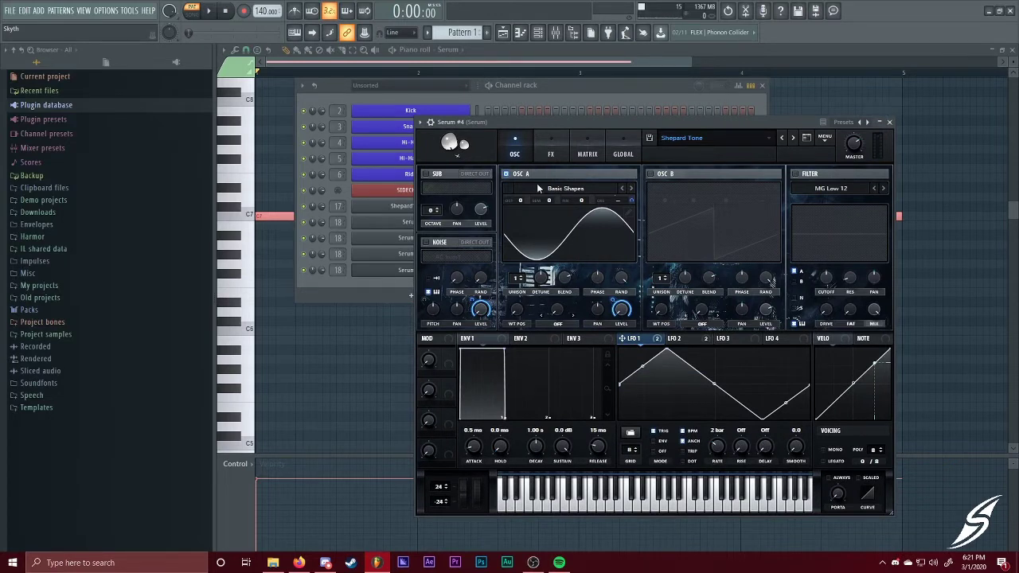
drag(515, 320, 526, 352)
key(Escape)
Open the Shepard's Tone patch and try out its Rate and Tone knobs, raising Tone slightly
click(439, 208)
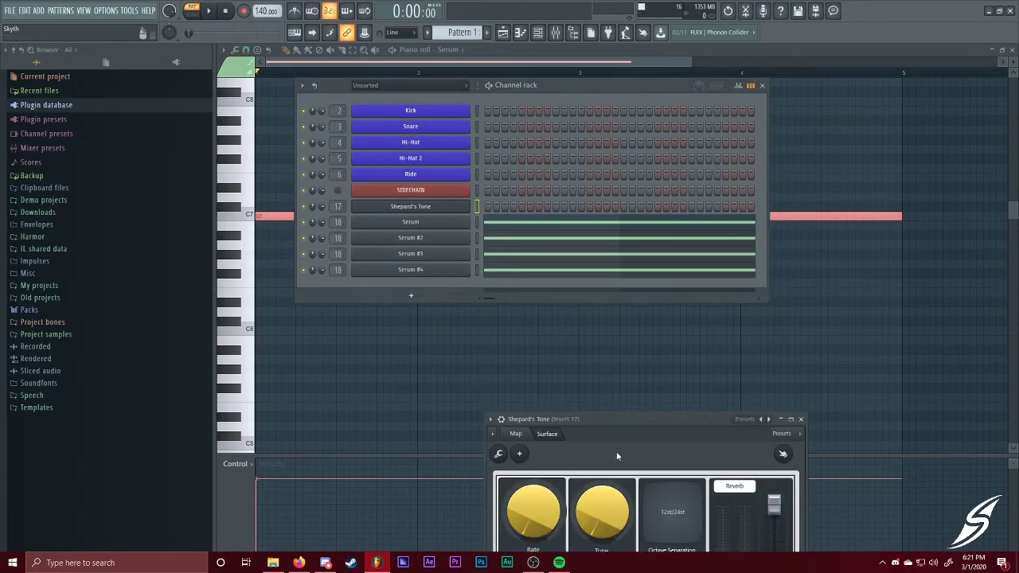
drag(649, 419, 474, 121)
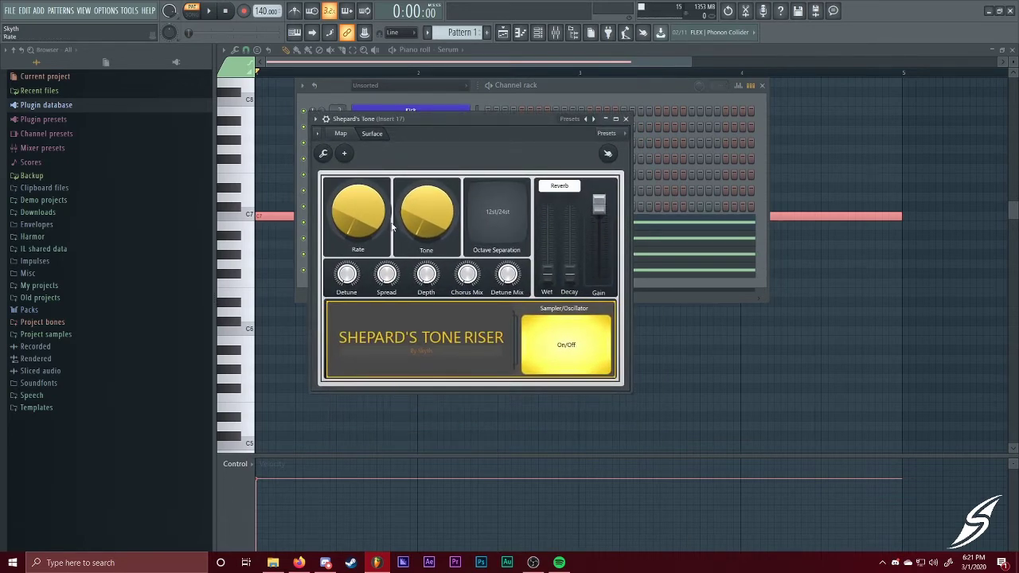
drag(362, 241, 362, 294)
drag(426, 231, 436, 233)
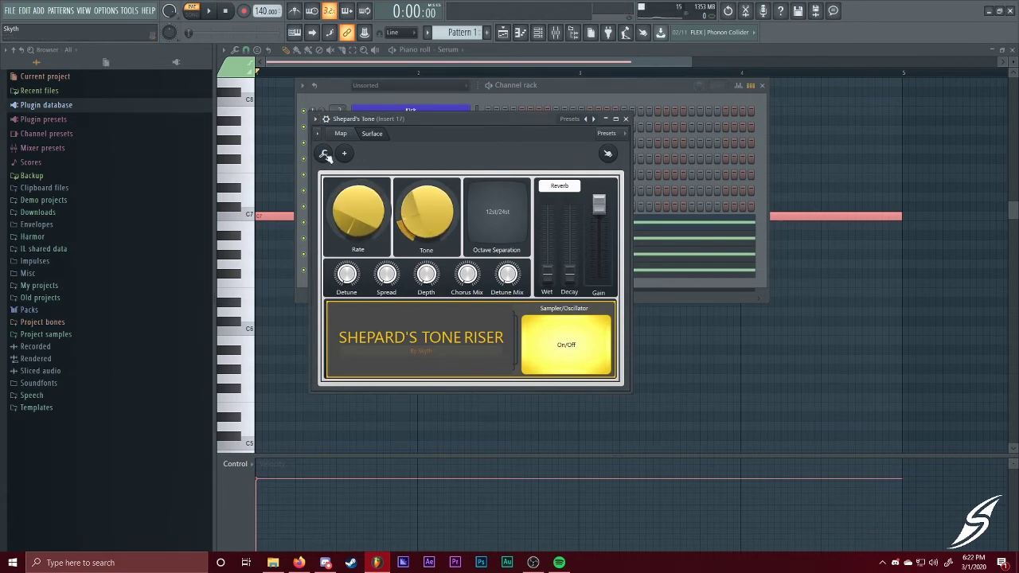
Reload the Shepard's Tone preset, look over the patch's Map, and place its Surface view beside the channel names
click(315, 118)
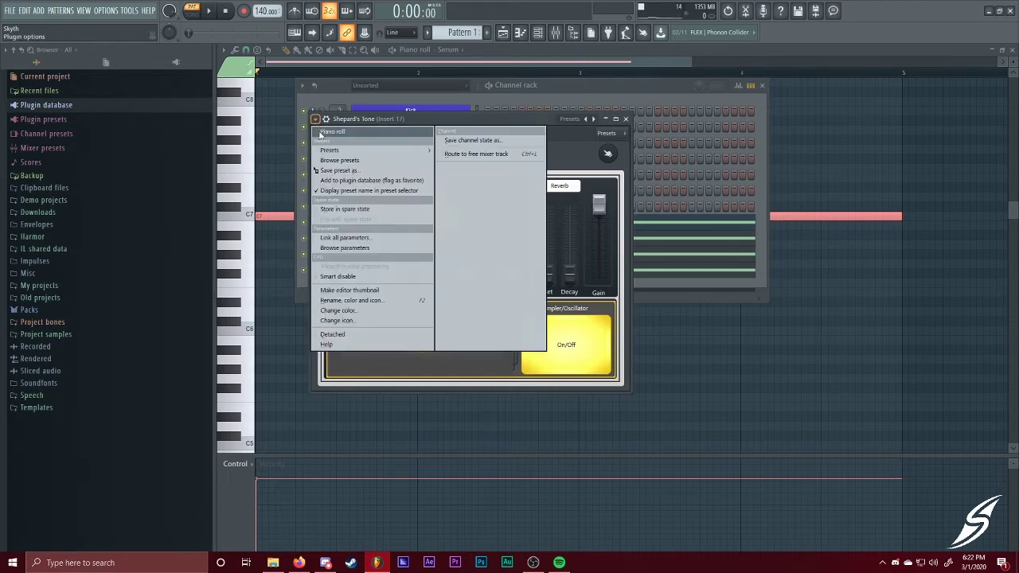
mouse_move(374, 153)
click(460, 160)
click(347, 134)
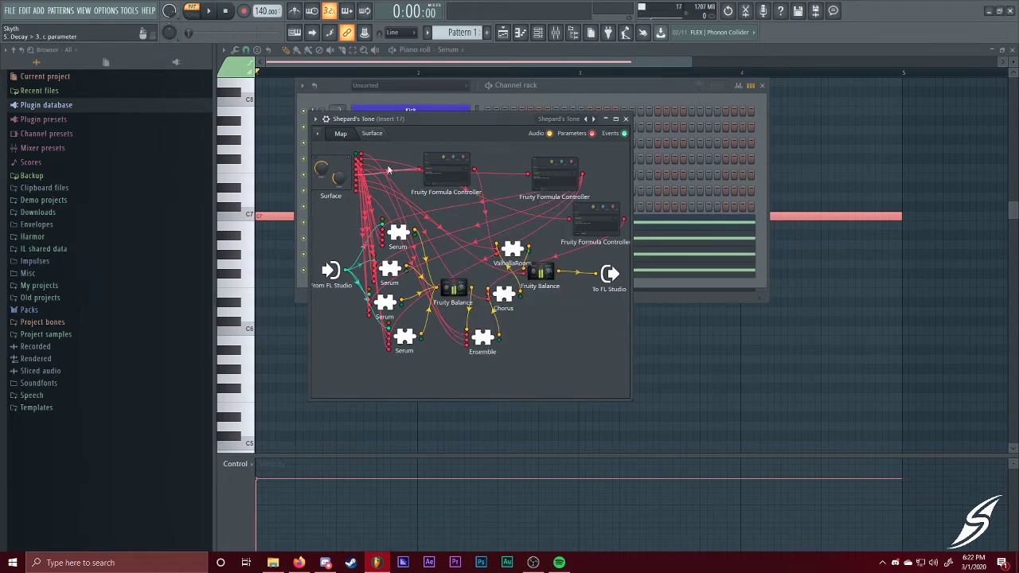
click(372, 134)
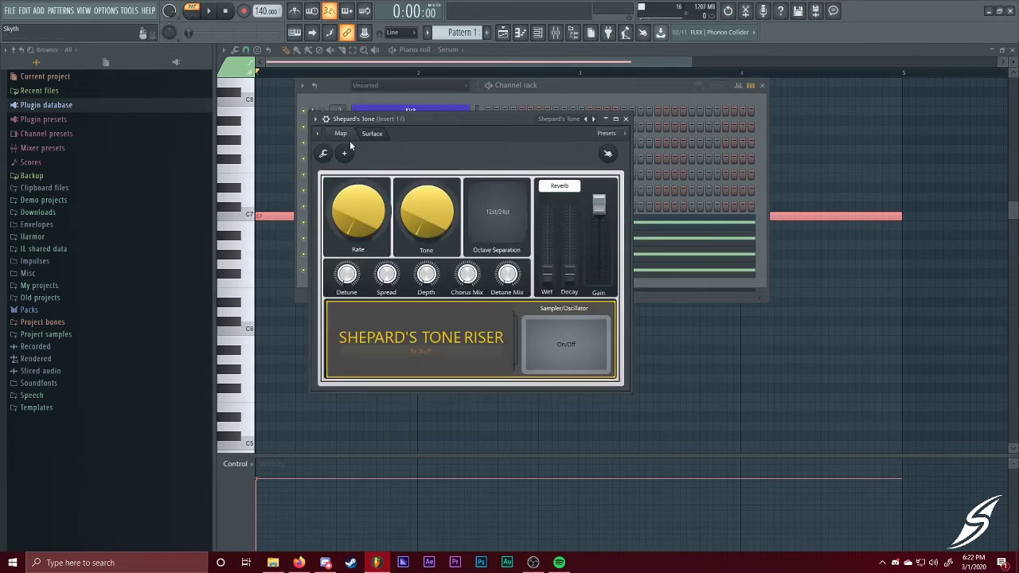
drag(452, 120, 635, 90)
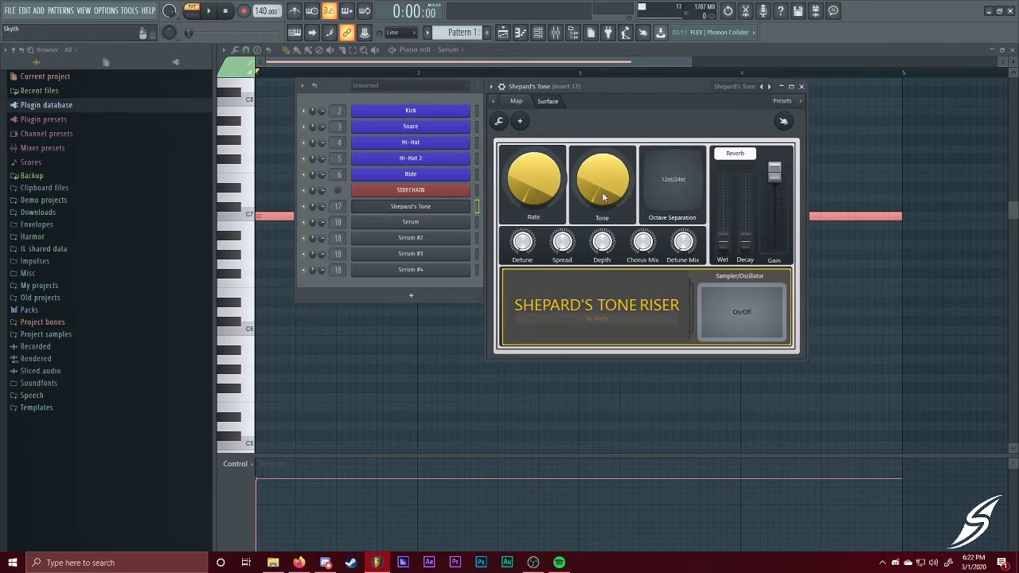
Turn on the patch's Sampler/Oscillator switch and raise the Tone knob to a little under half
drag(602, 179, 602, 199)
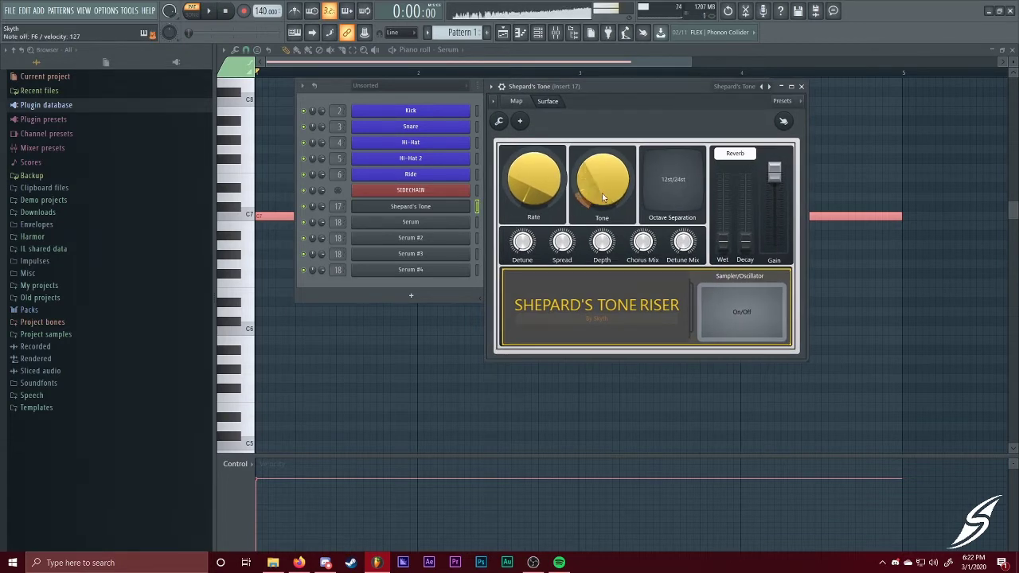
click(738, 311)
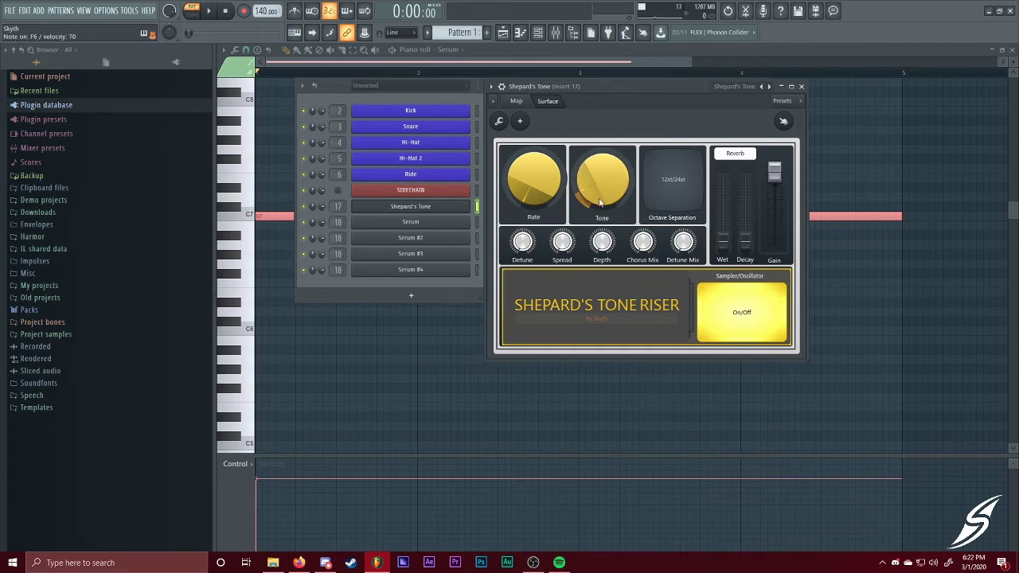
drag(599, 199, 599, 188)
scroll(599, 207, up, 2)
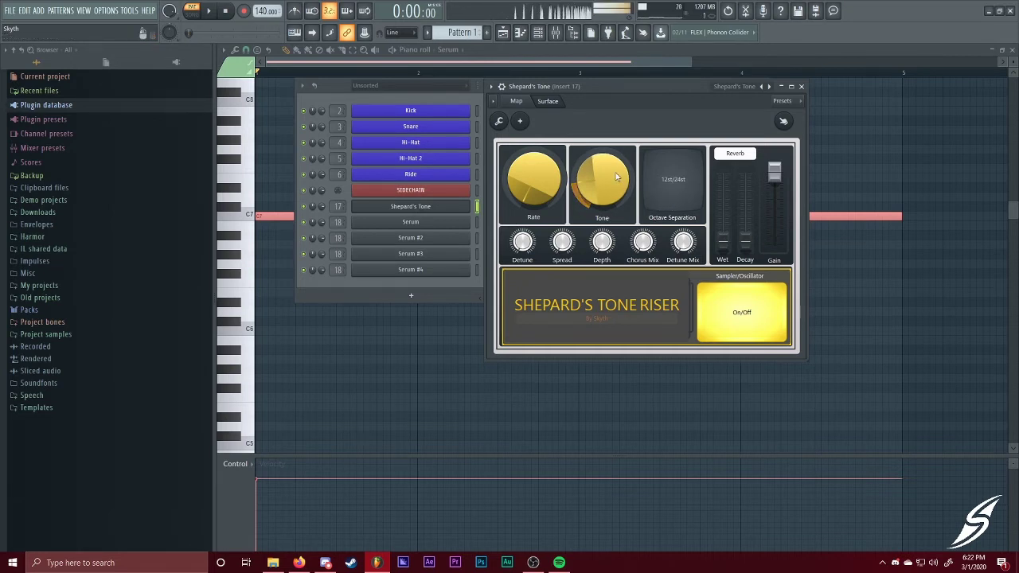
Switch on Octave Separation and raise the reverb's Wet and Decay sliders, with Wet near maximum and Decay around half
click(675, 191)
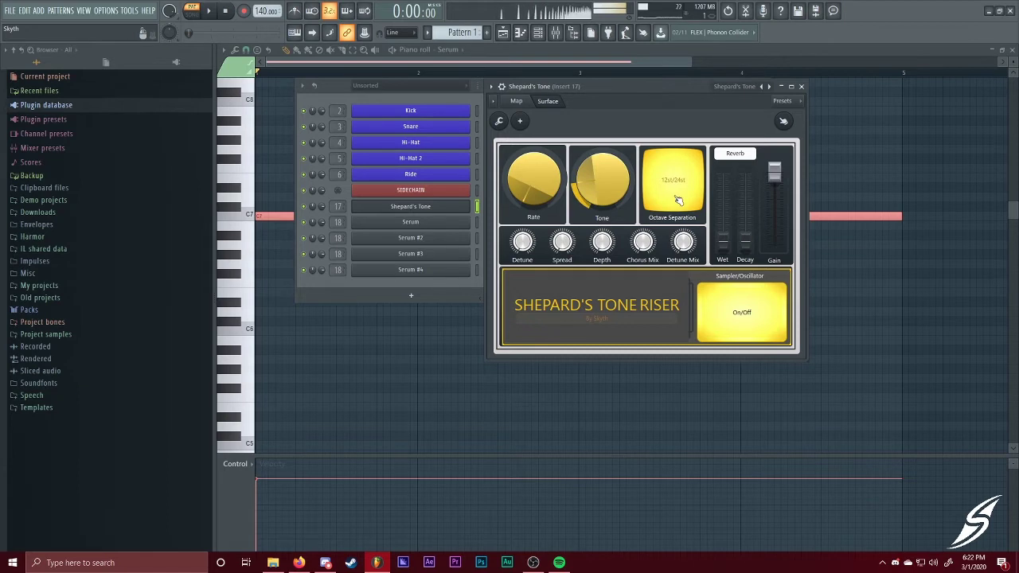
drag(723, 241, 723, 185)
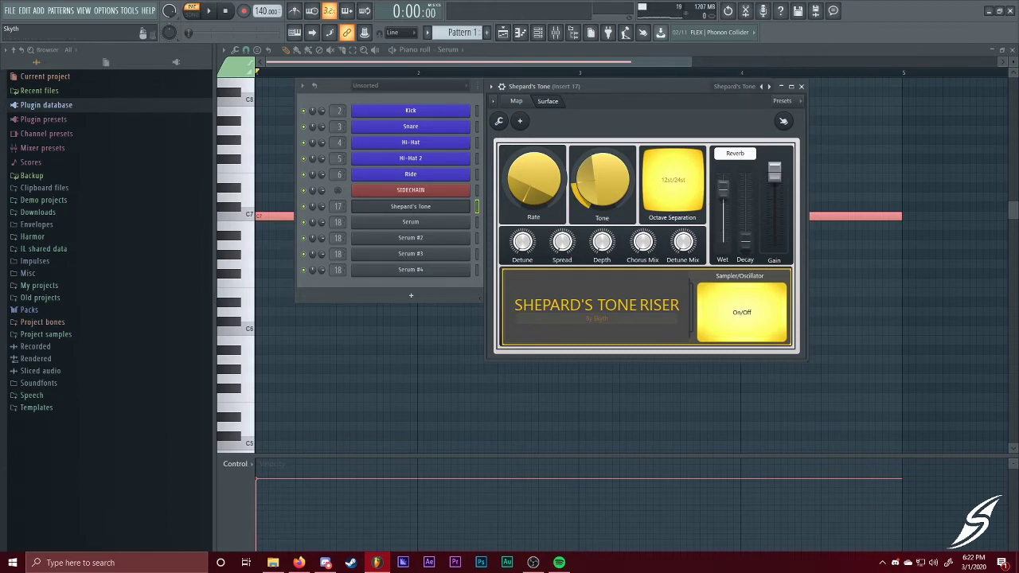
drag(747, 235, 746, 214)
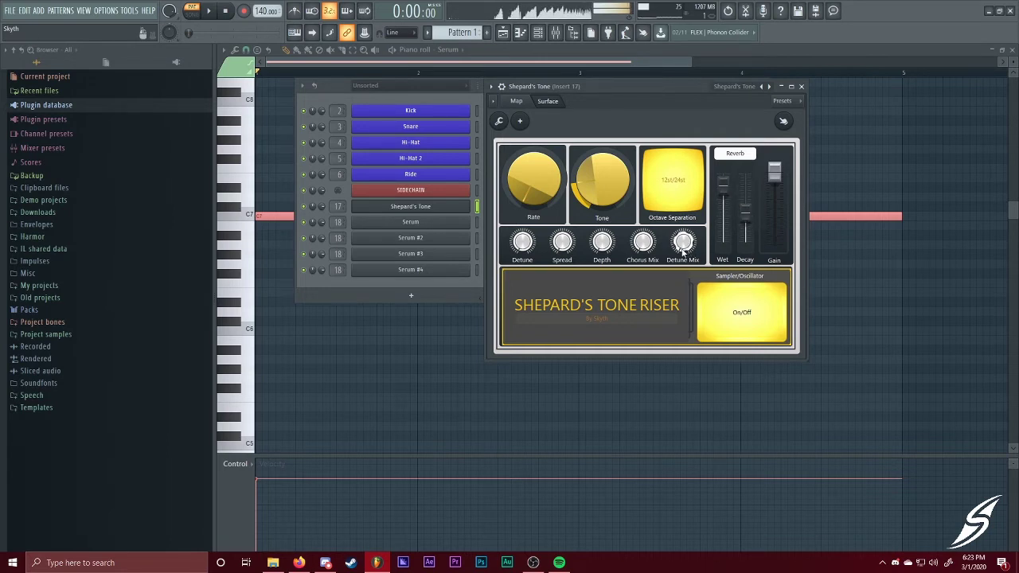
Try the Detune Mix and Spread knobs, raise the reverb Decay to about the Wet slider's level, and move the patch window aside
drag(682, 250, 682, 252)
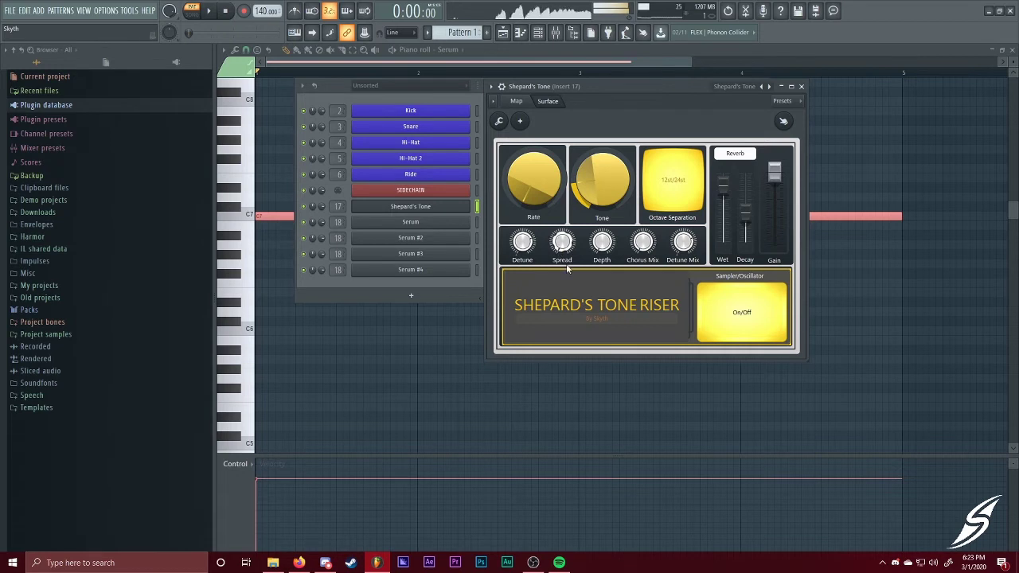
drag(562, 248, 562, 246)
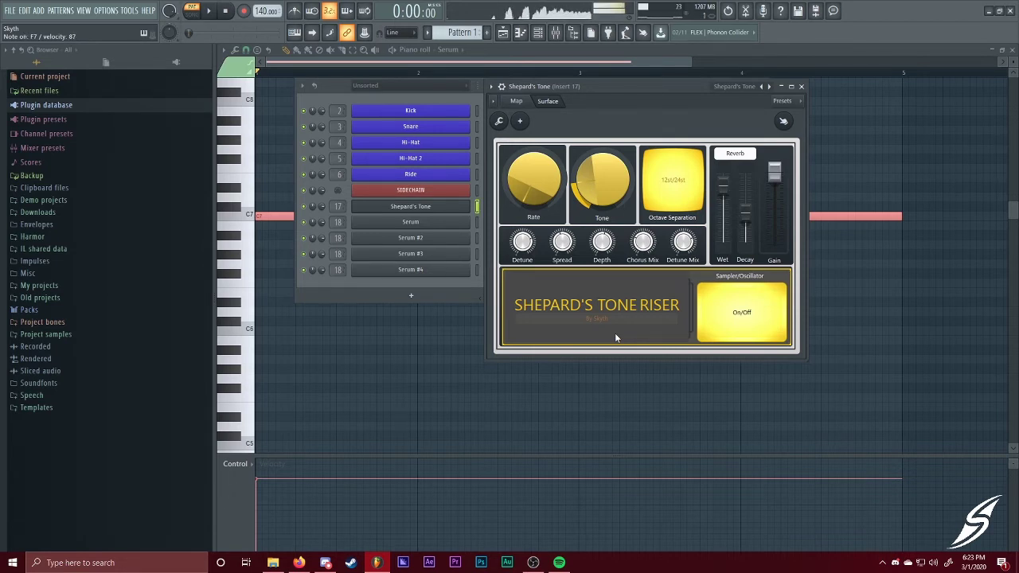
drag(745, 211, 745, 181)
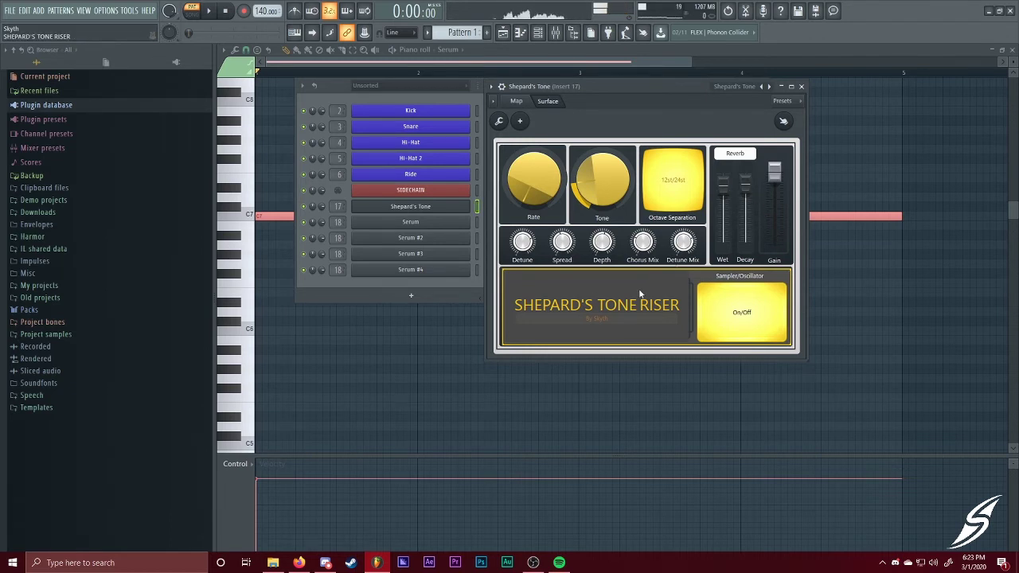
drag(619, 87, 654, 93)
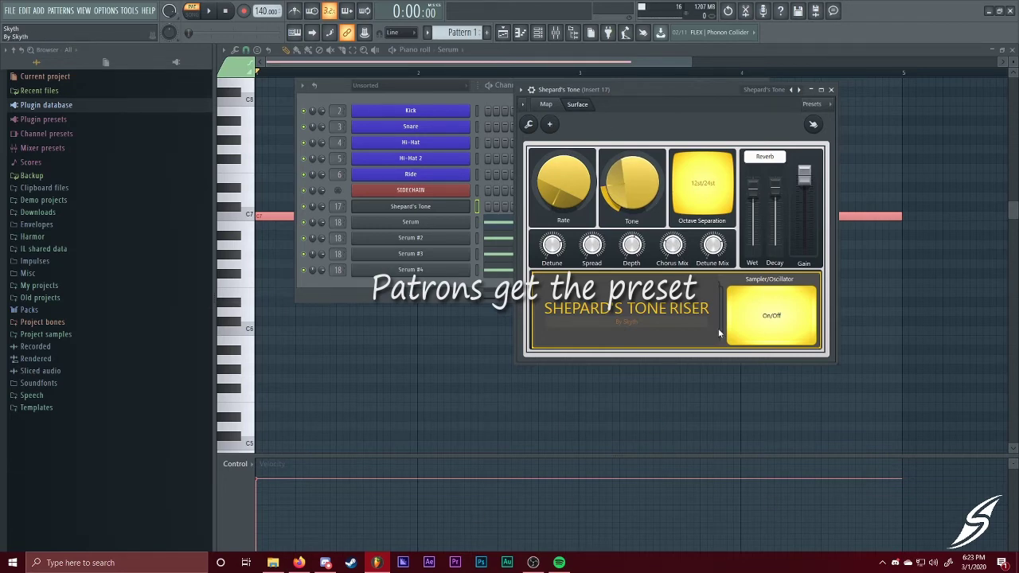
drag(677, 89, 826, 226)
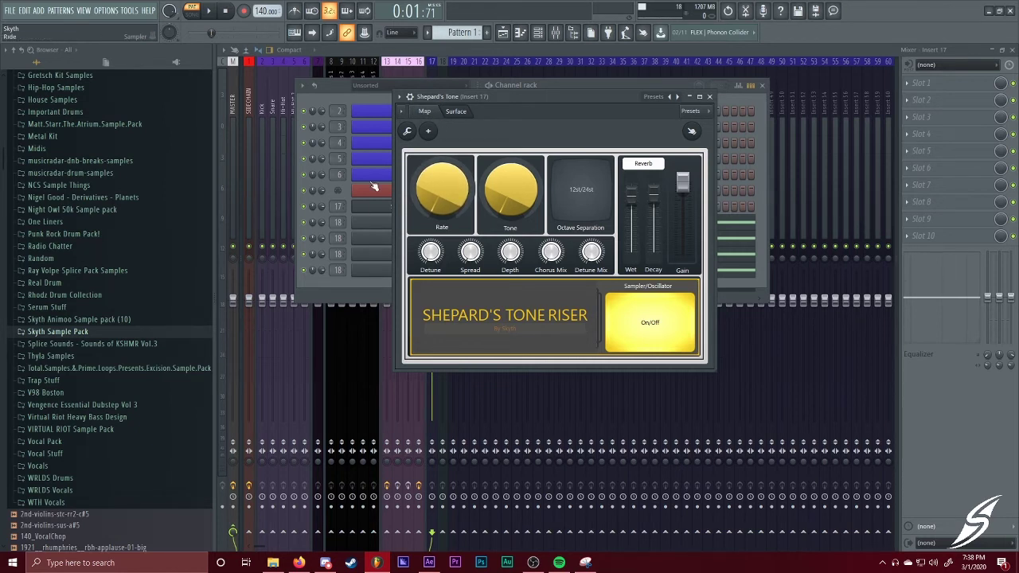
Load the Fart 2 noise from the Moan folder in the patch's uppermost Serum, and open another Serum's noise list
click(428, 111)
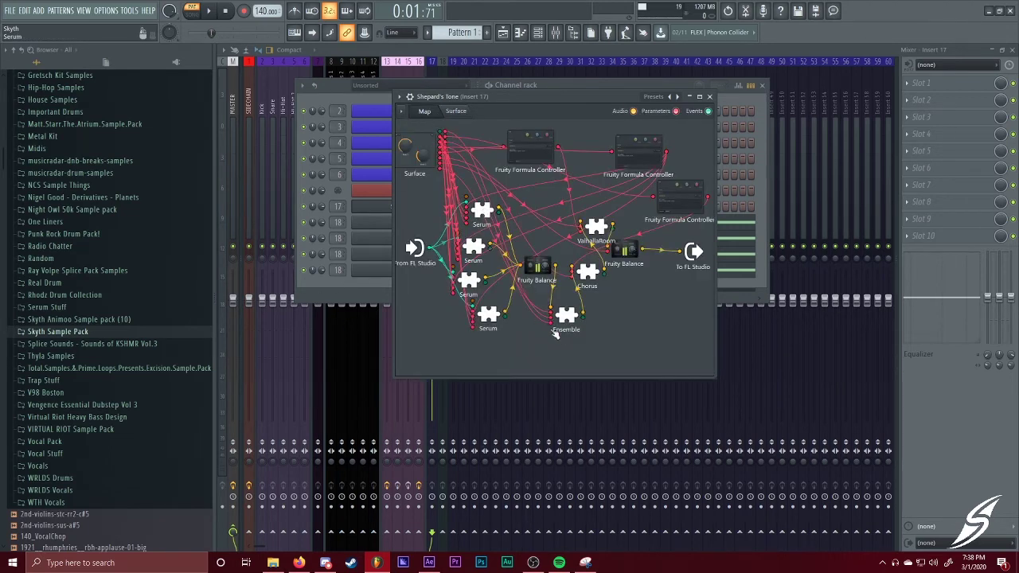
double_click(482, 211)
drag(458, 92, 628, 122)
click(458, 259)
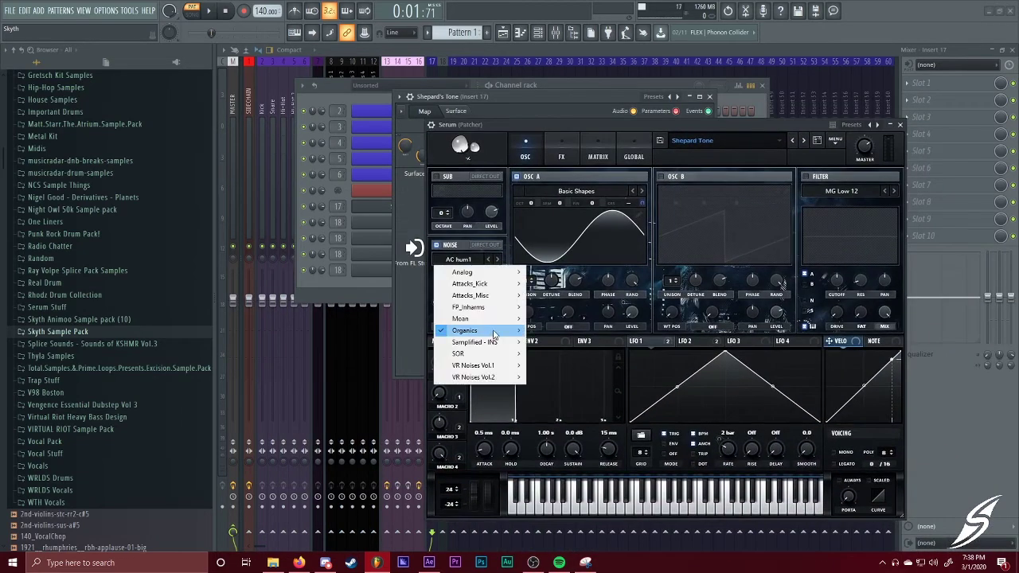
mouse_move(484, 320)
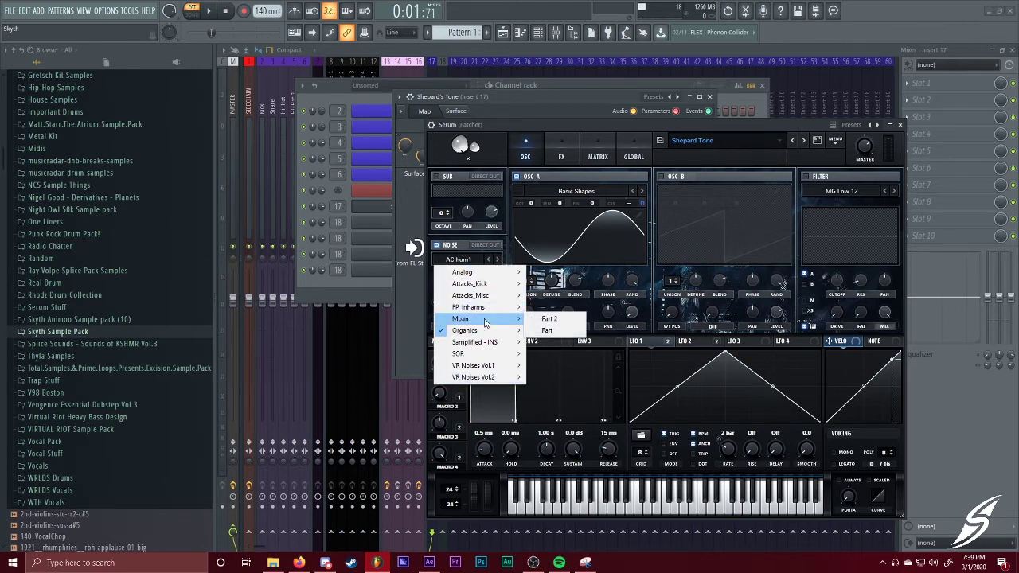
click(549, 319)
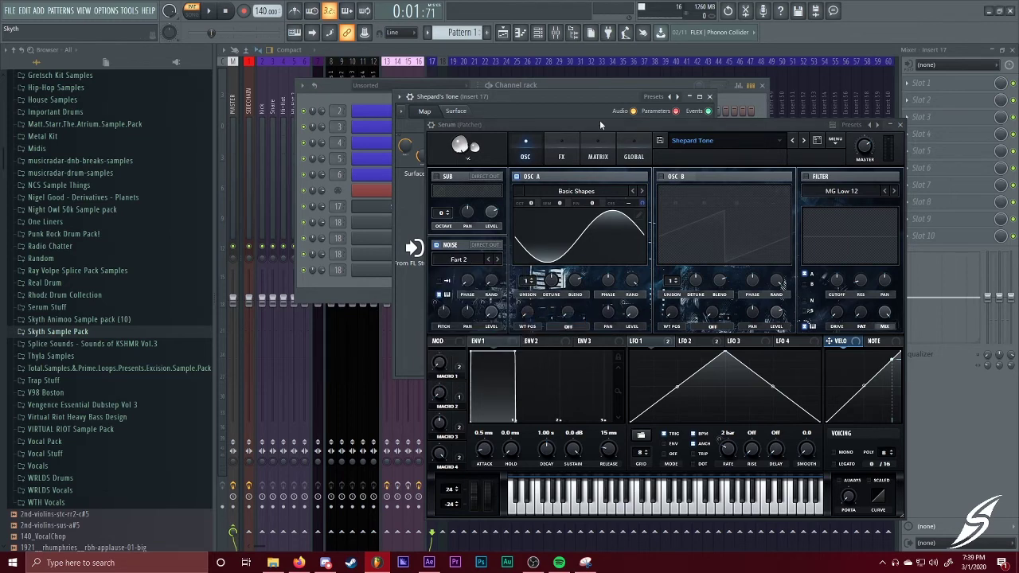
drag(600, 119, 523, 361)
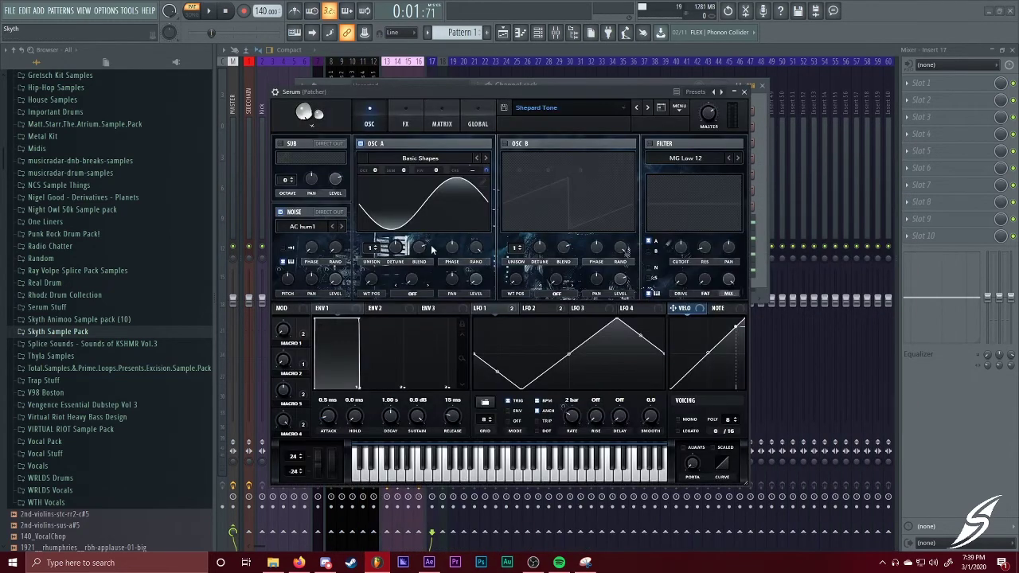
click(302, 229)
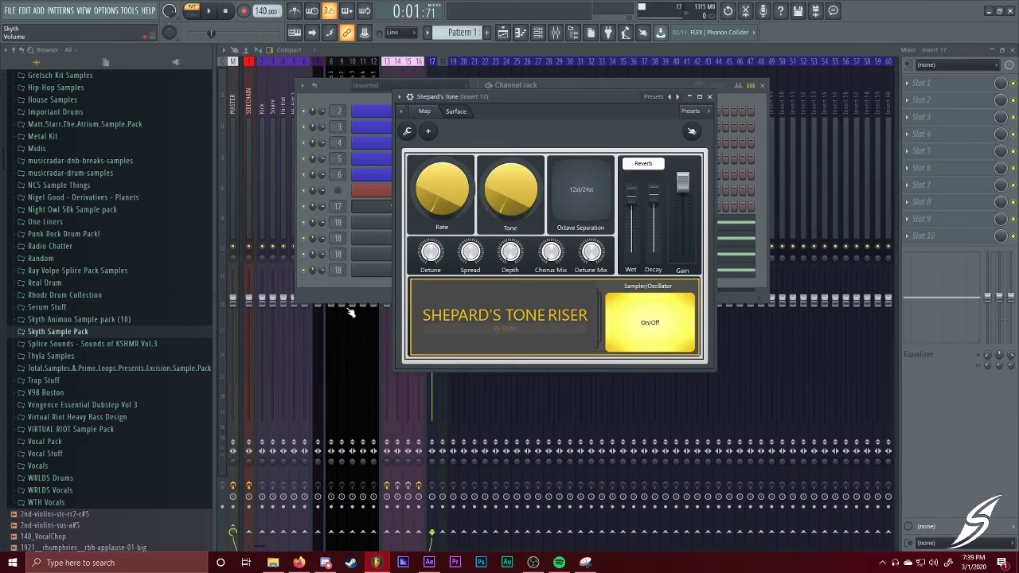
Lower the reverb Wet slider to minimum, switch off Sampler/Oscillator, and raise the Rate knob to about half
drag(631, 191, 631, 252)
click(652, 346)
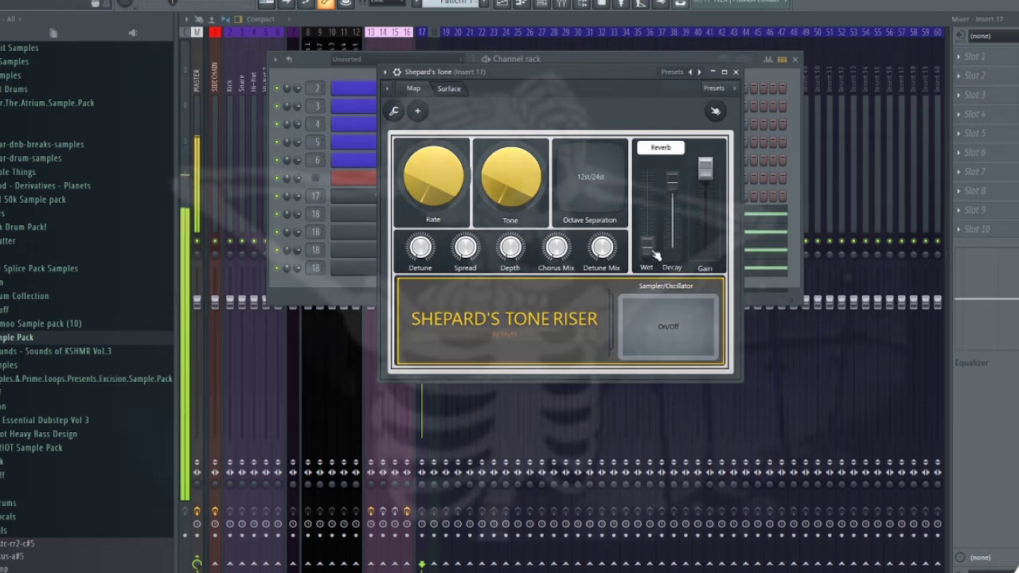
drag(670, 246, 670, 236)
drag(423, 189, 423, 163)
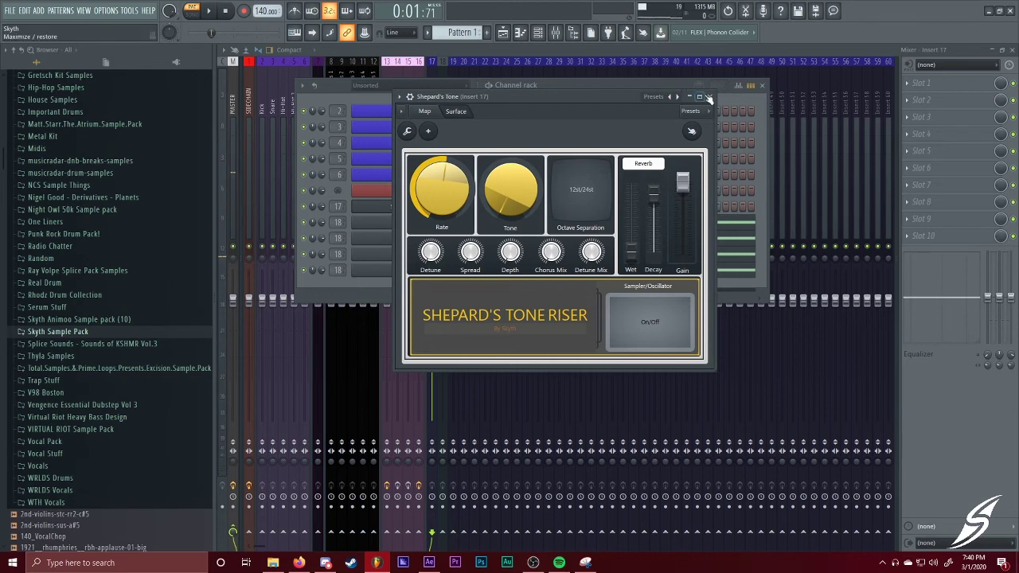
Reopen the Shepard's Tone patch, check the uppermost Serum's noise setting, and return to the Surface's Sampler/Oscillator switch
click(708, 98)
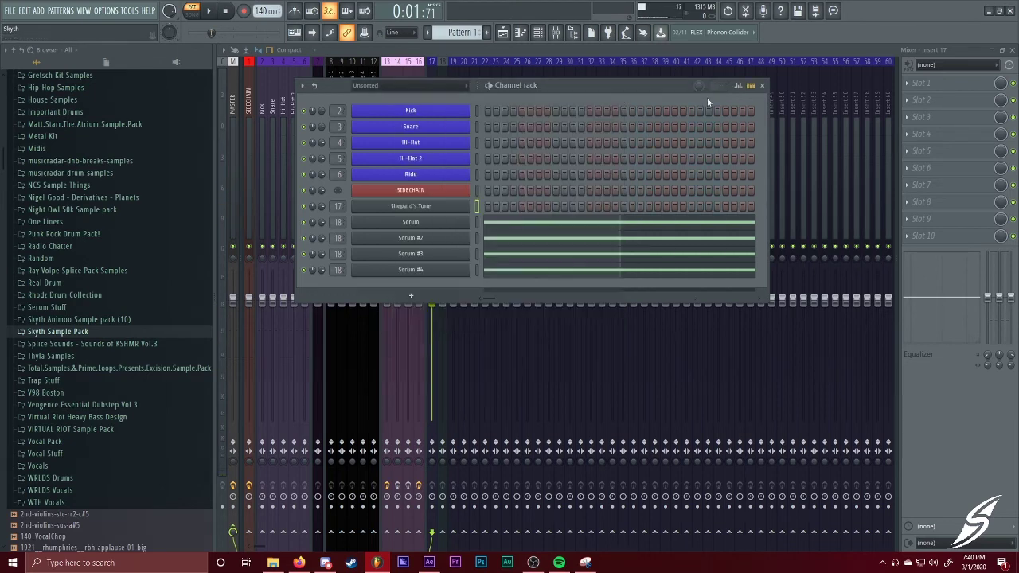
click(417, 208)
click(426, 113)
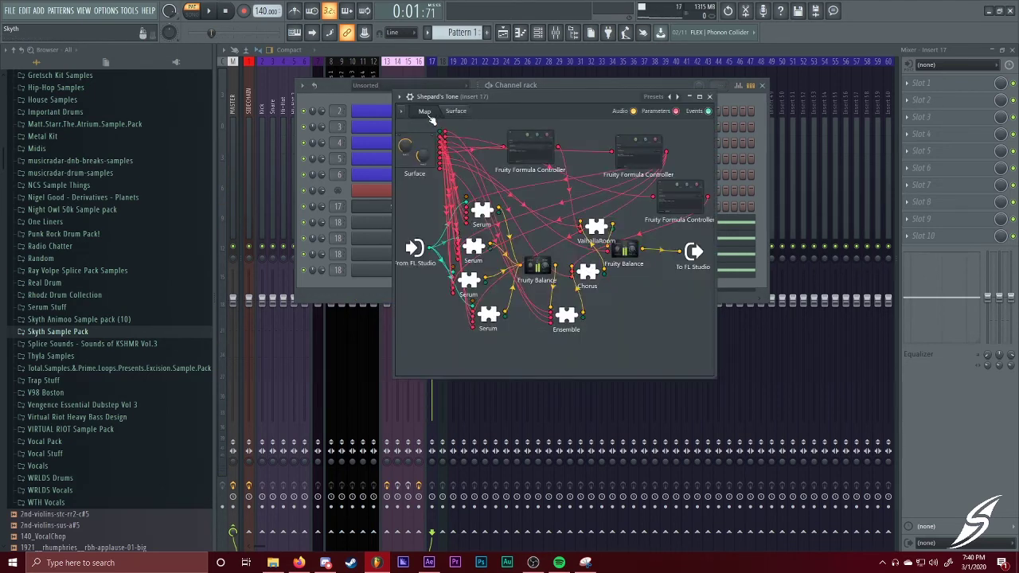
click(482, 211)
drag(623, 369, 668, 94)
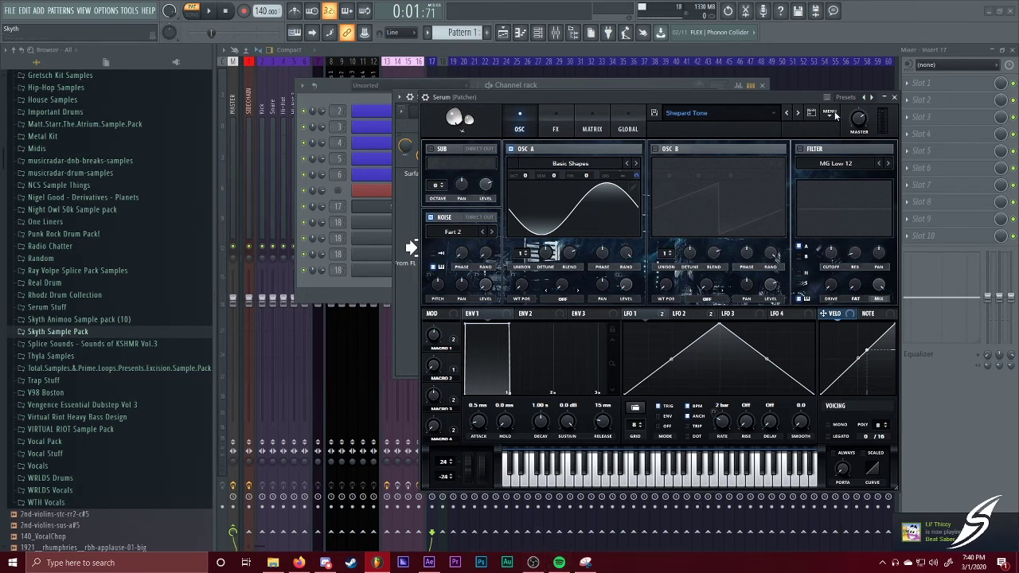
click(894, 96)
click(455, 111)
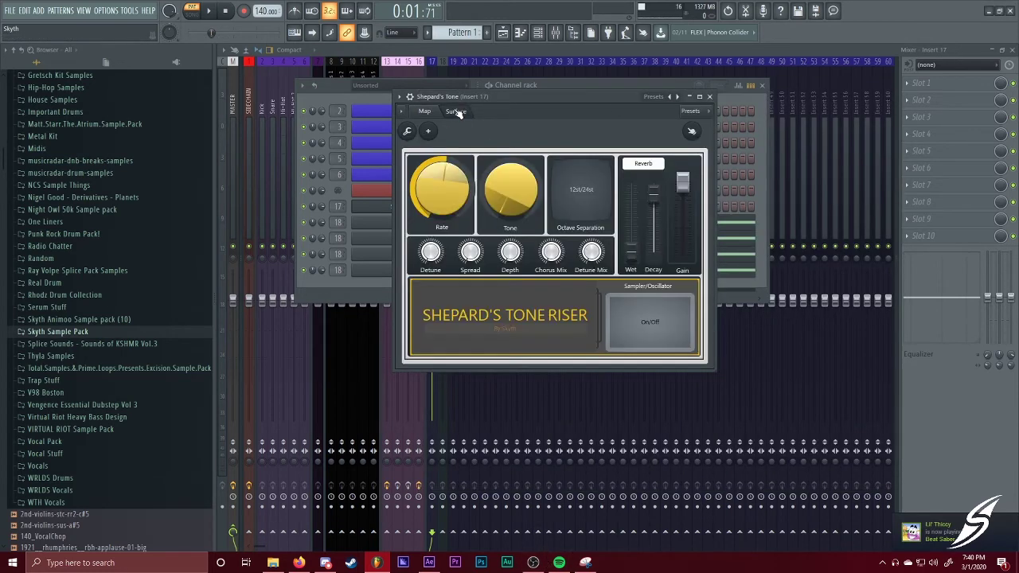
click(656, 333)
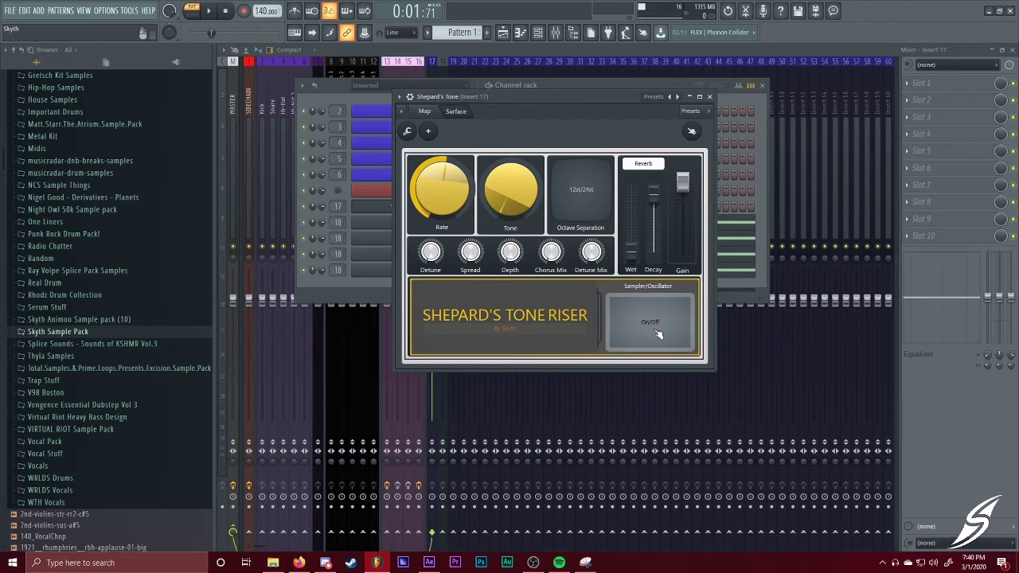
Toggle the Sampler/Oscillator switch on the Shepard's Tone patch's Surface
click(658, 333)
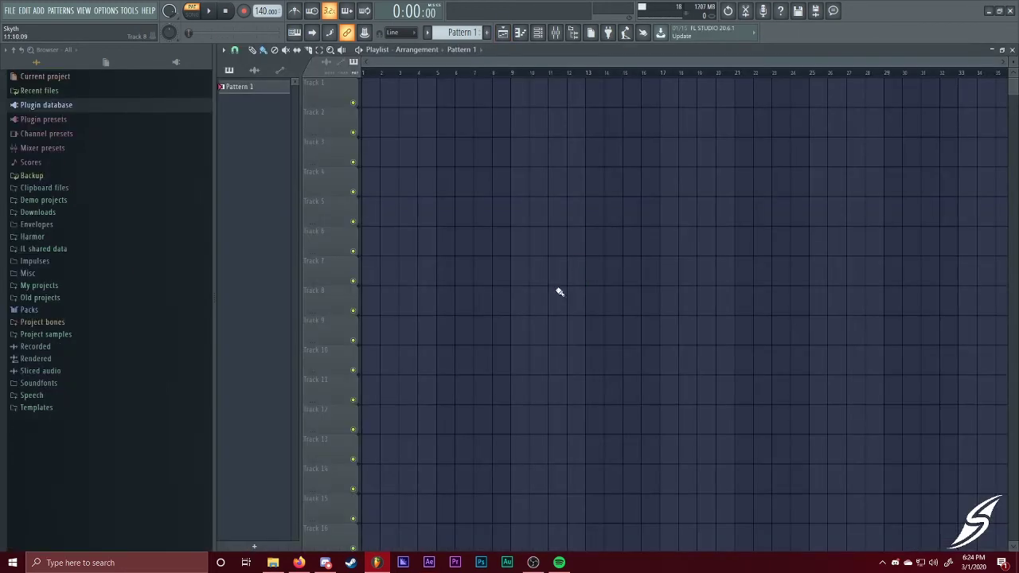
Switch to Discord and look through the announcements channel's recent posts, ending at the newest Patreon link
click(325, 562)
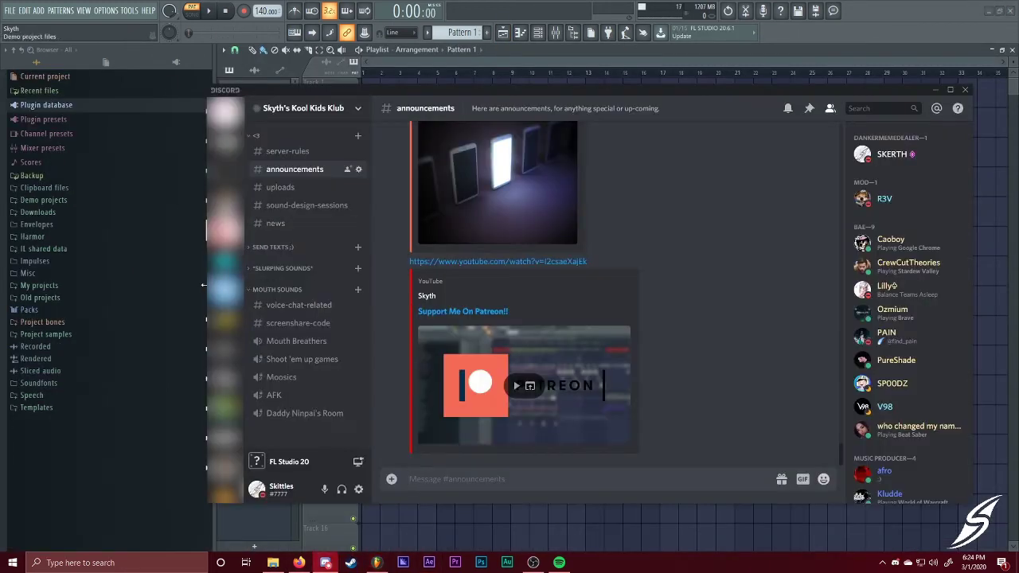
scroll(584, 402, up, 10)
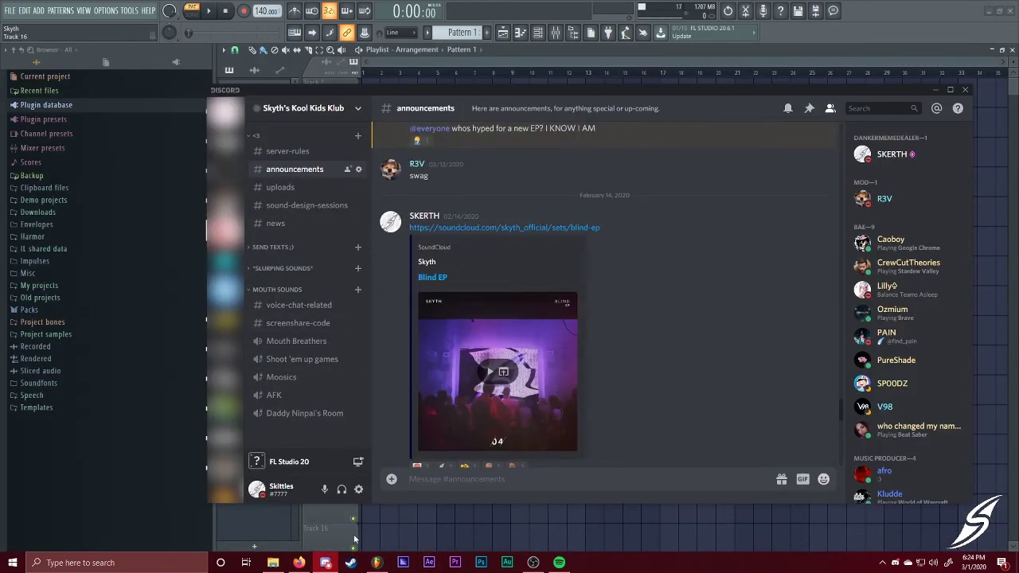
scroll(613, 272, down, 5)
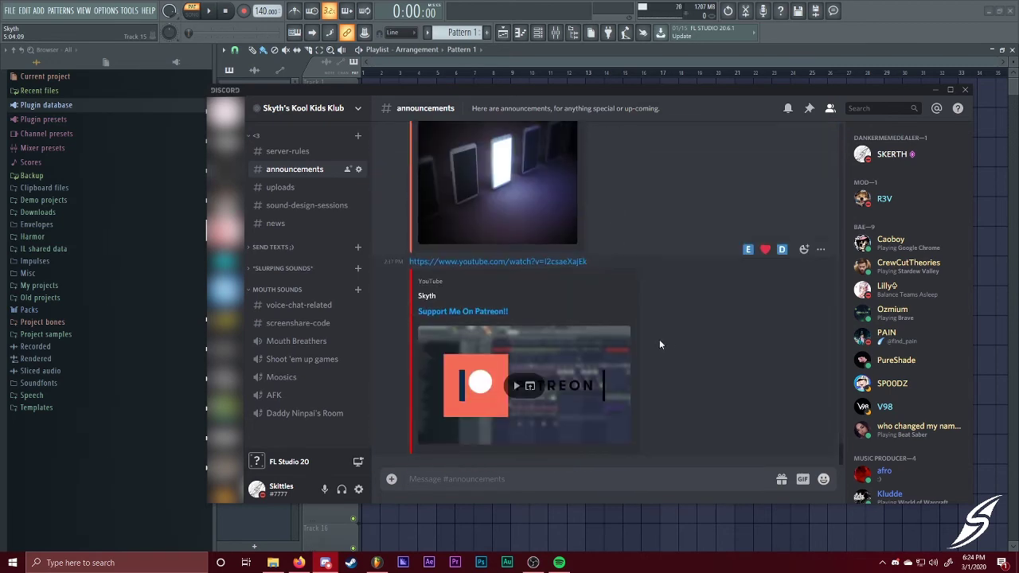
scroll(227, 247, down, 5)
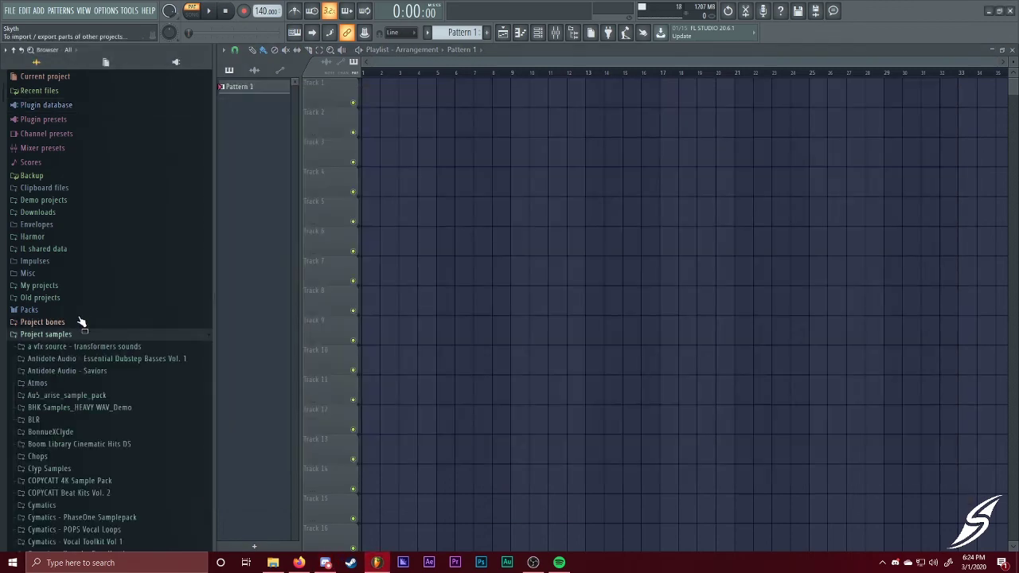
Browse the Drum Fills and Drum Hits folders in the Skyth Sample Pack's Drums, and collapse the pack again
scroll(79, 320, down, 10)
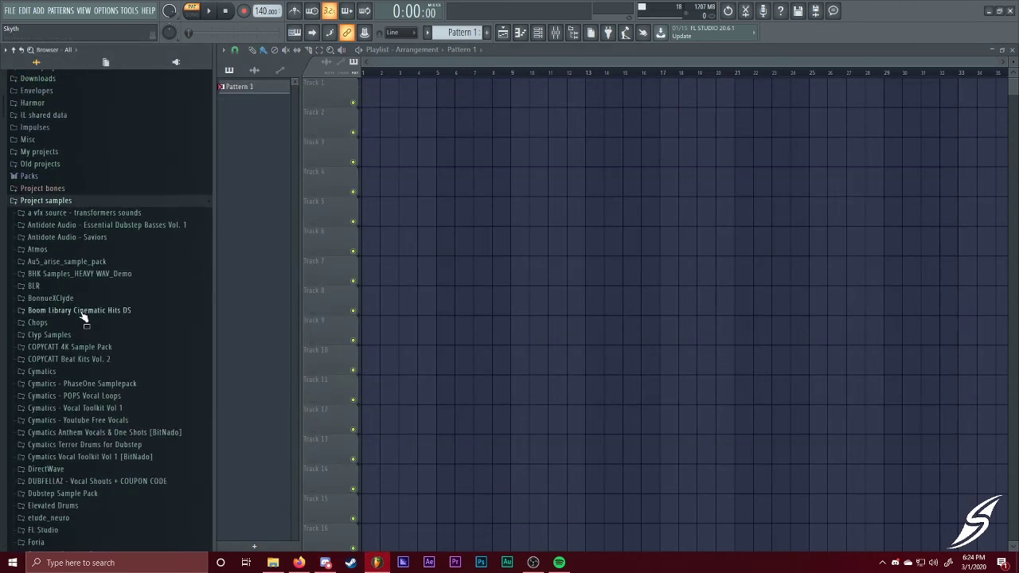
click(80, 179)
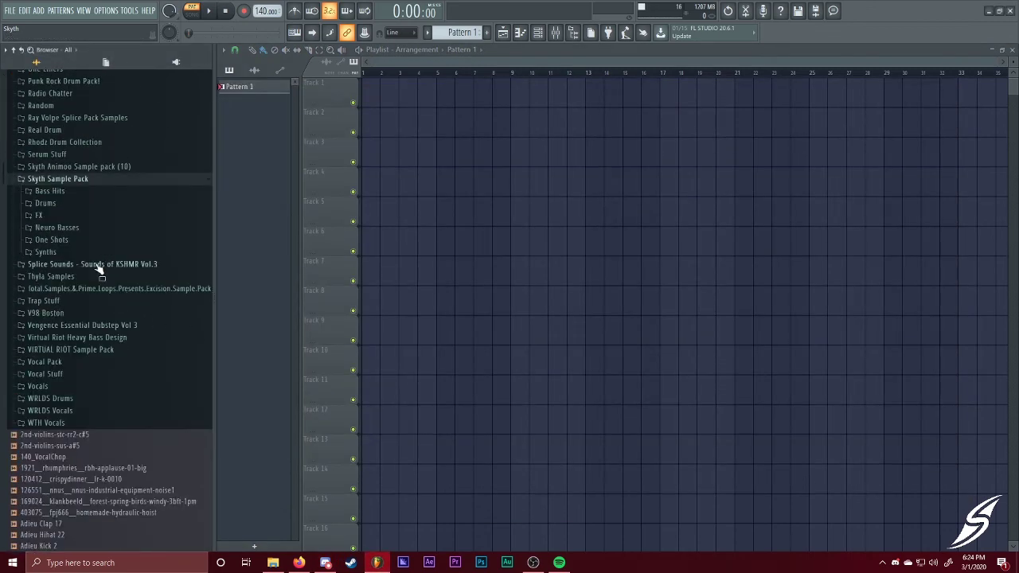
click(68, 204)
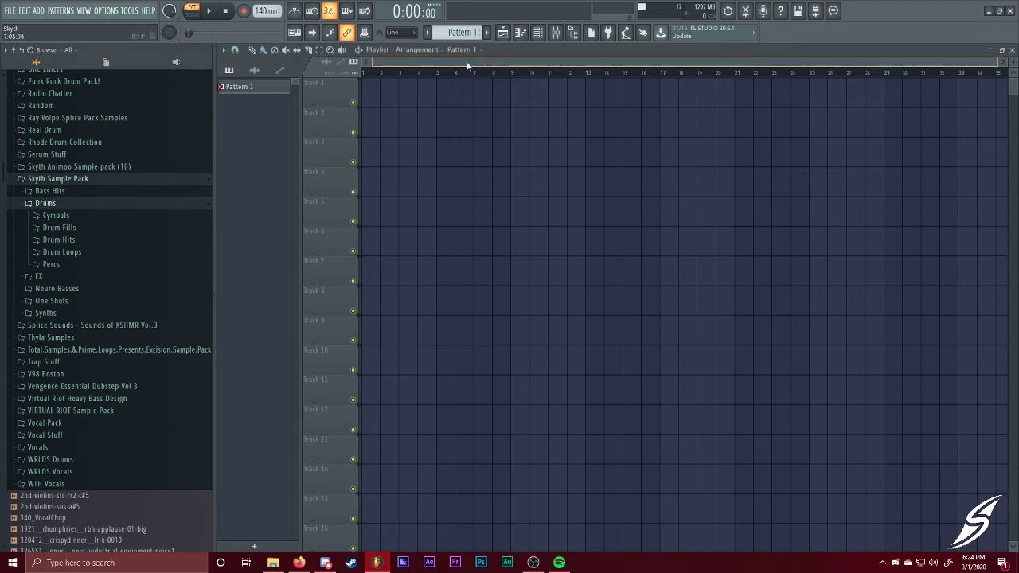
click(94, 228)
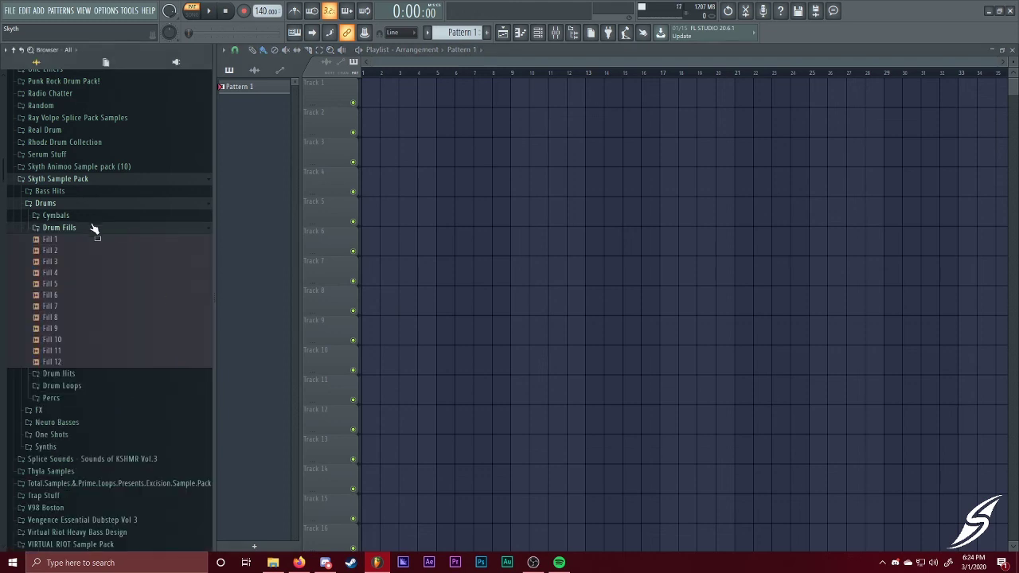
click(88, 229)
click(79, 240)
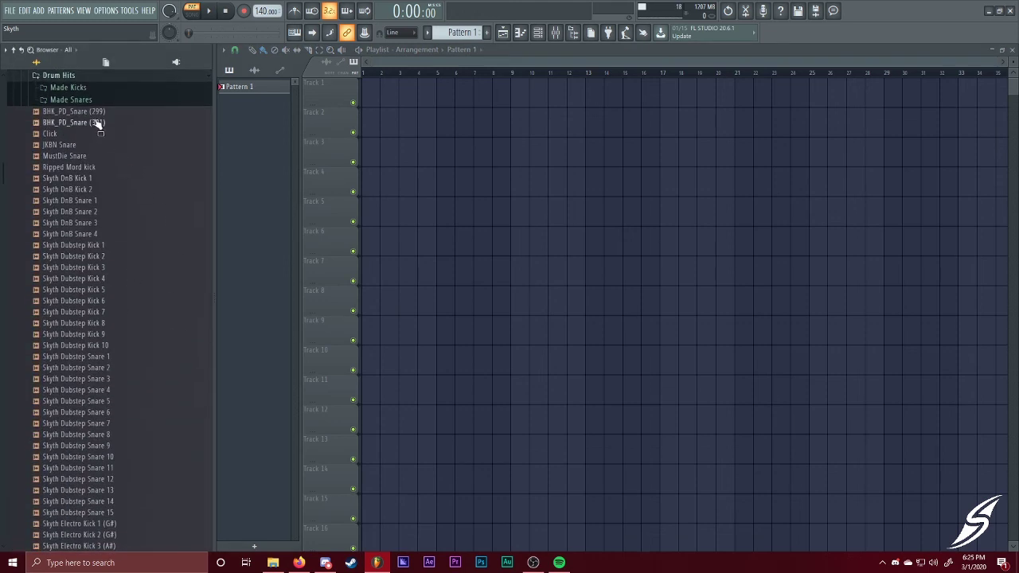
click(24, 263)
scroll(93, 273, up, 1)
scroll(120, 350, up, 5)
scroll(152, 364, down, 3)
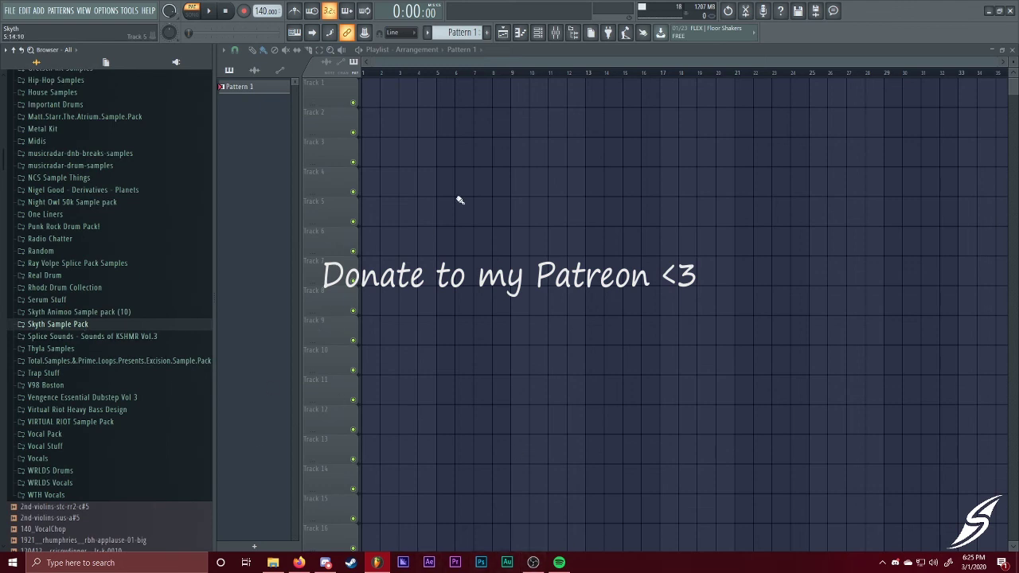
click(555, 32)
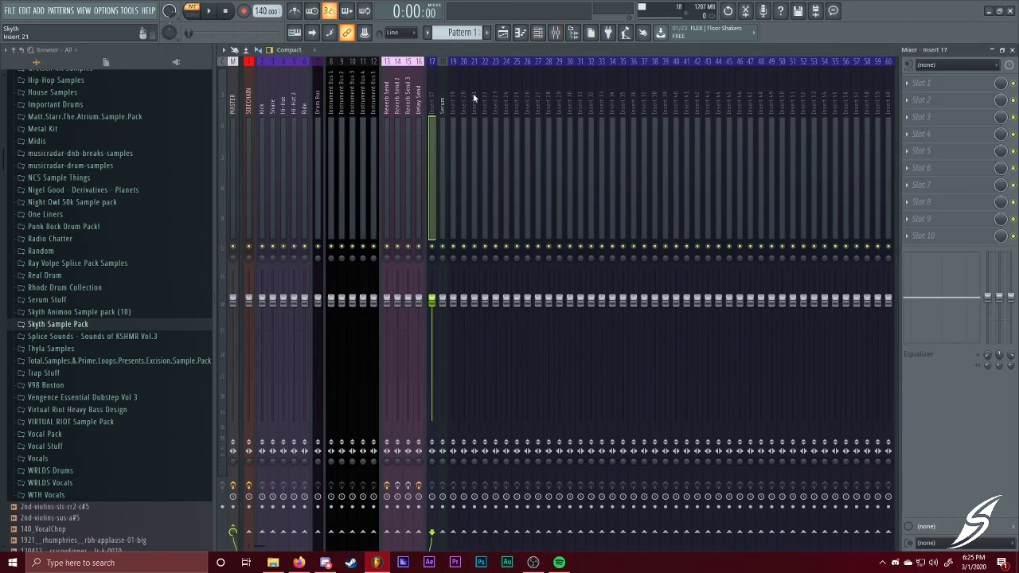
click(529, 32)
click(326, 562)
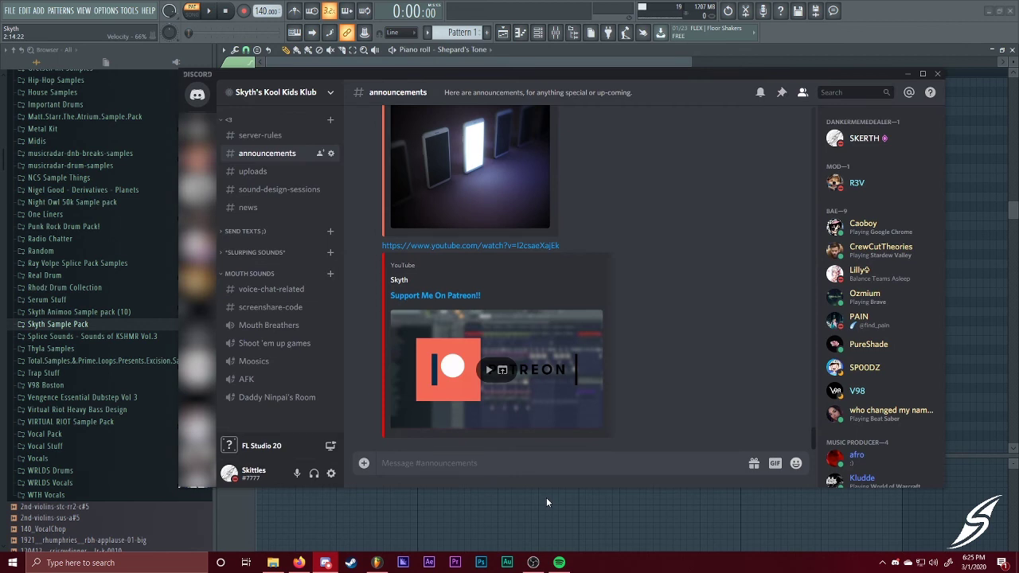
click(547, 498)
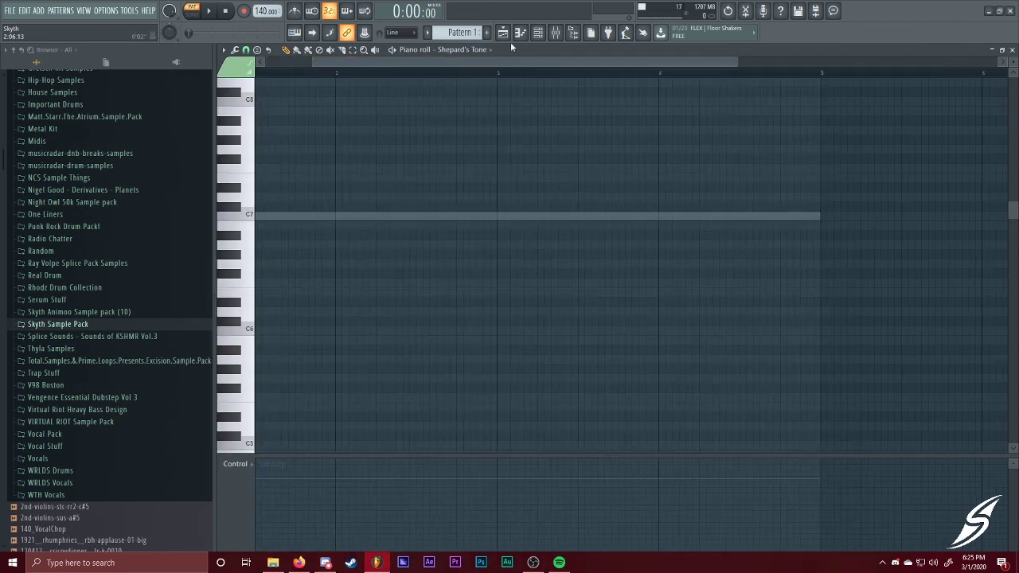
click(506, 35)
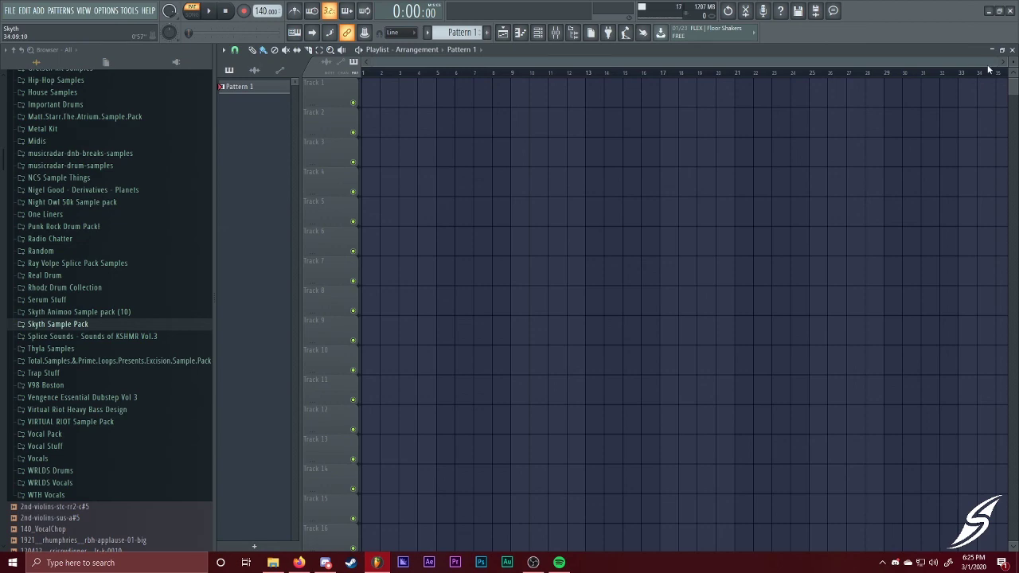
drag(995, 63, 958, 116)
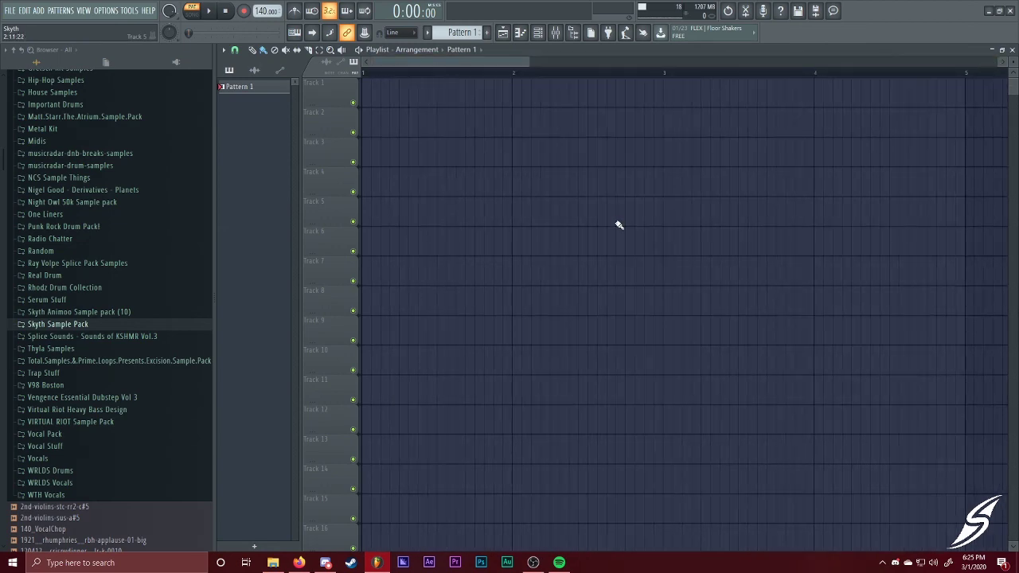